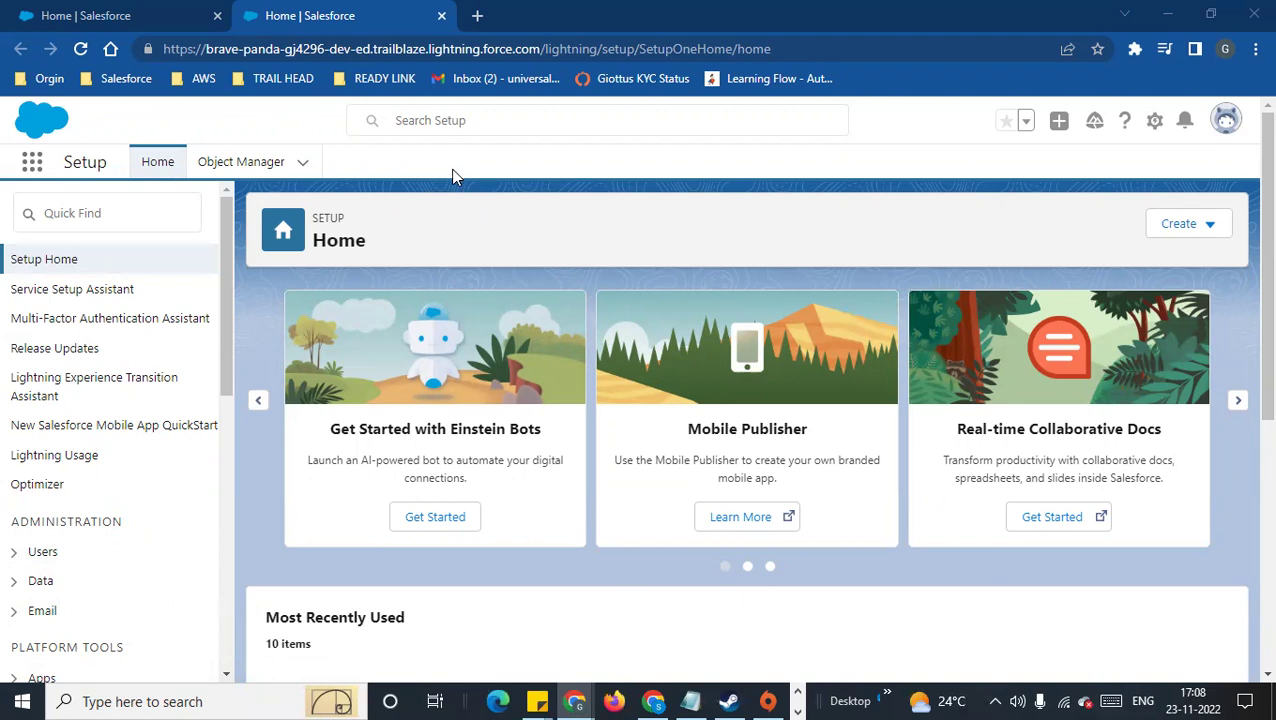
# - Search Setup for "app man" and open the App Manager page
pyautogui.click(67, 219)
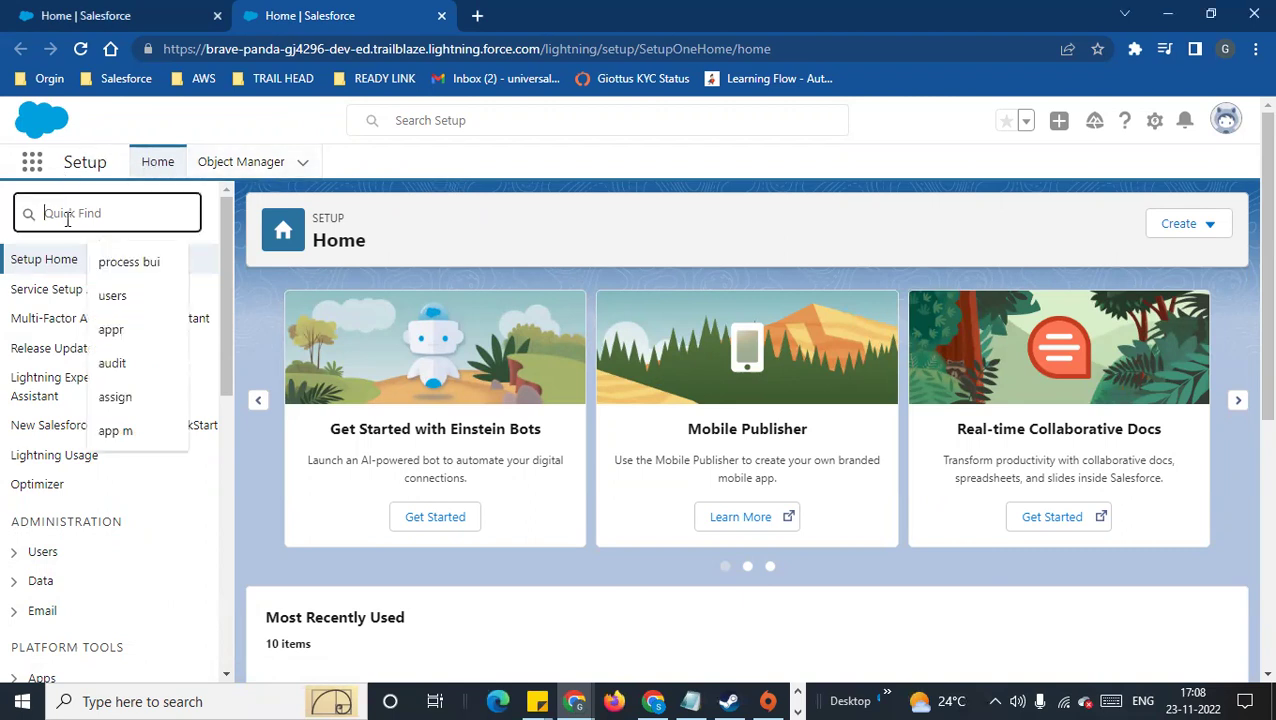
pyautogui.write('ap')
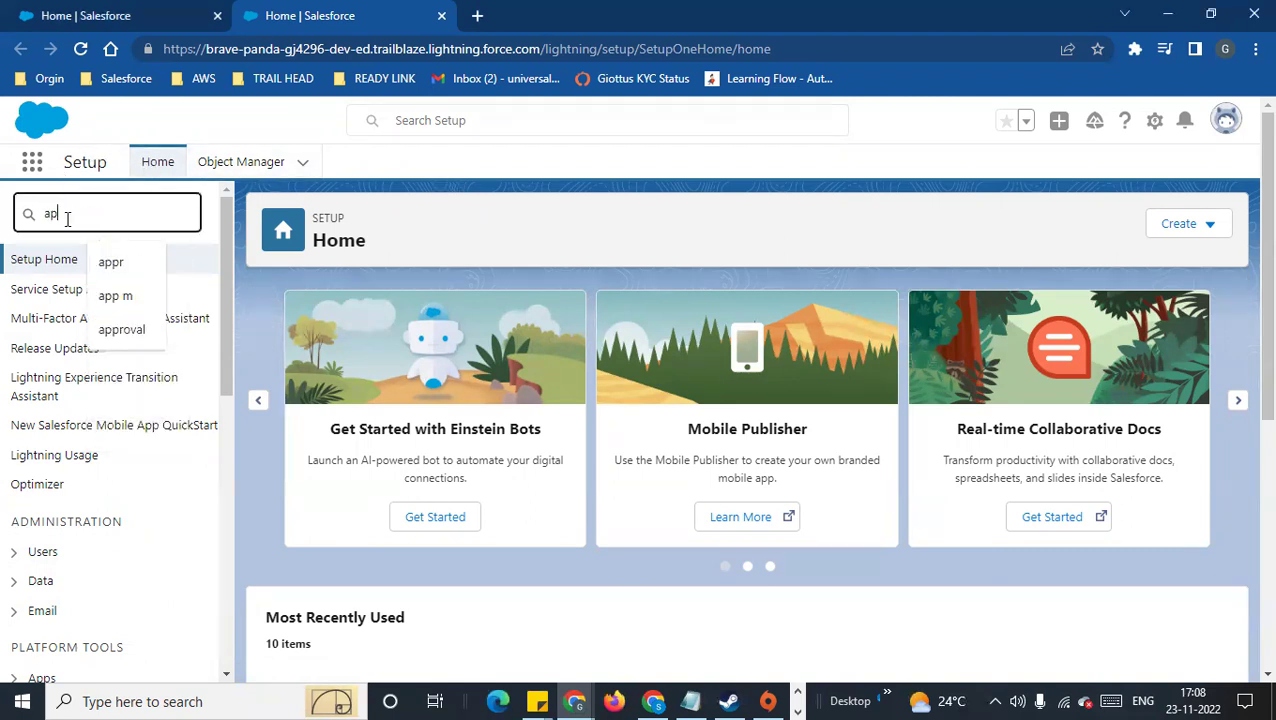
pyautogui.write('p man')
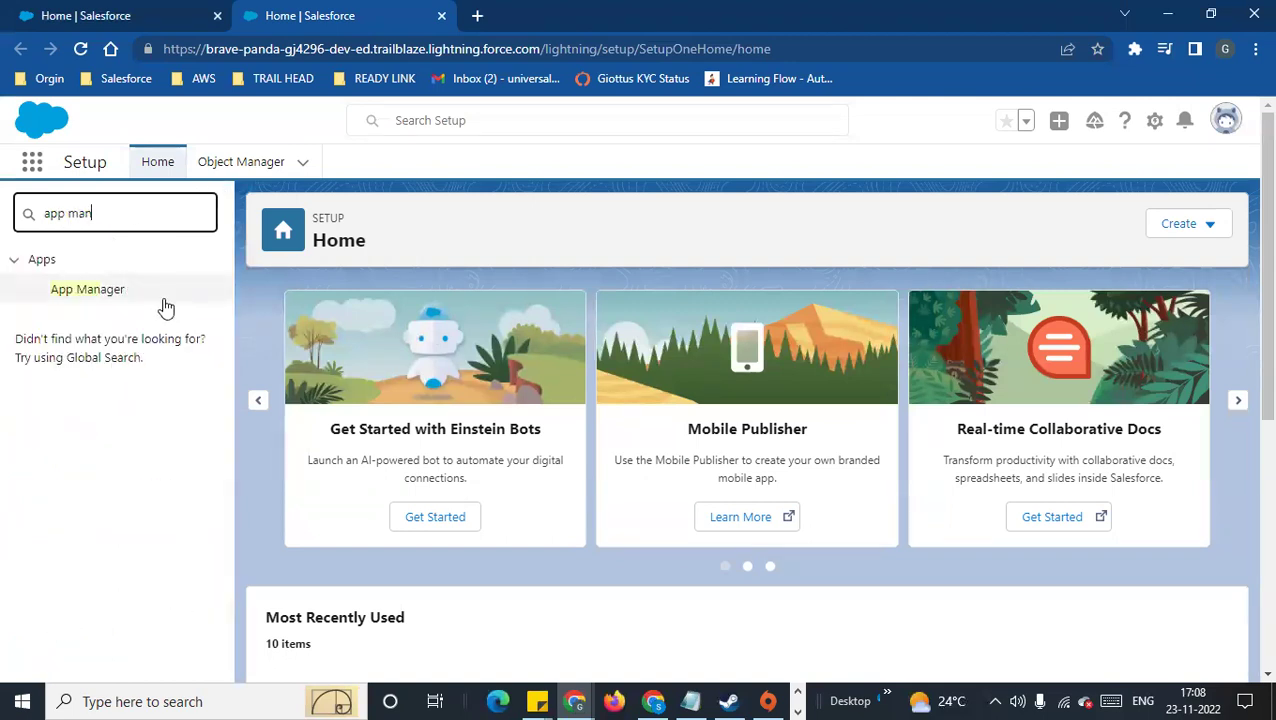
pyautogui.click(89, 292)
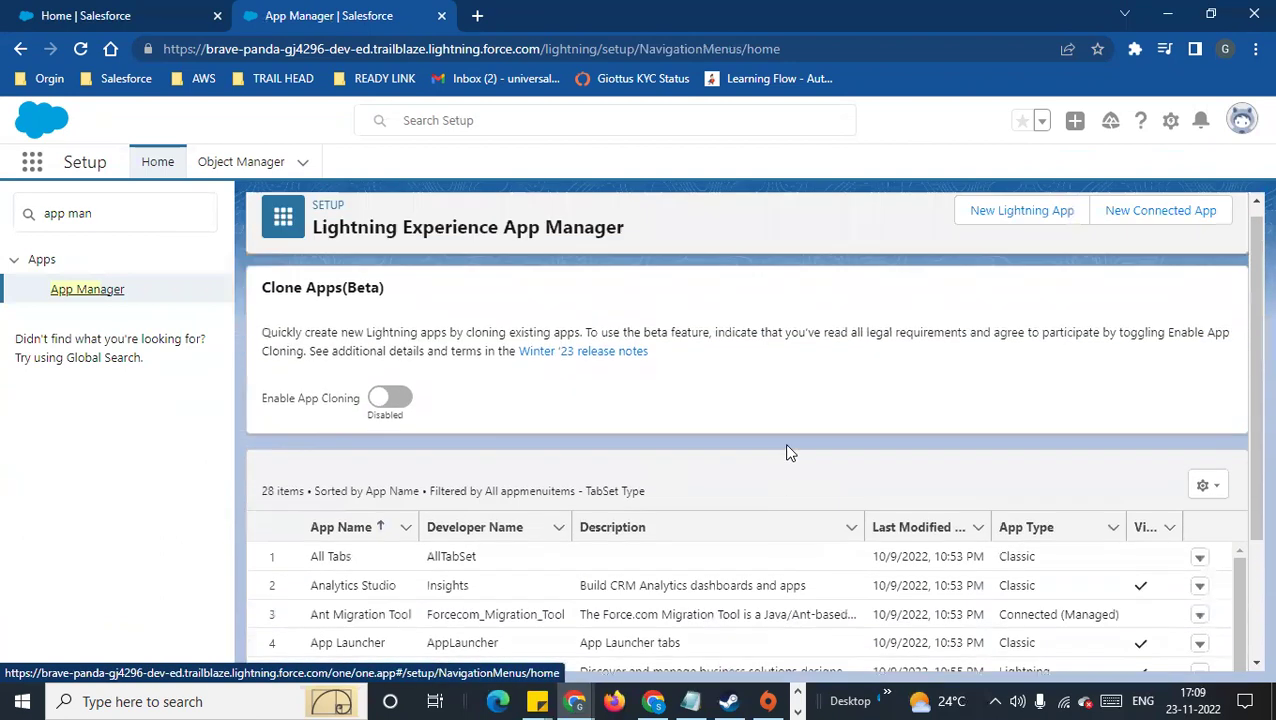
# - Examine the Clone Apps section and the list of existing apps with their types and visibility
pyautogui.moveTo(266, 291)
pyautogui.mouseDown()
pyautogui.moveTo(404, 316)
pyautogui.moveTo(498, 419)
pyautogui.moveTo(675, 421)
pyautogui.moveTo(563, 375)
pyautogui.moveTo(430, 390)
pyautogui.moveTo(604, 390)
pyautogui.mouseUp()
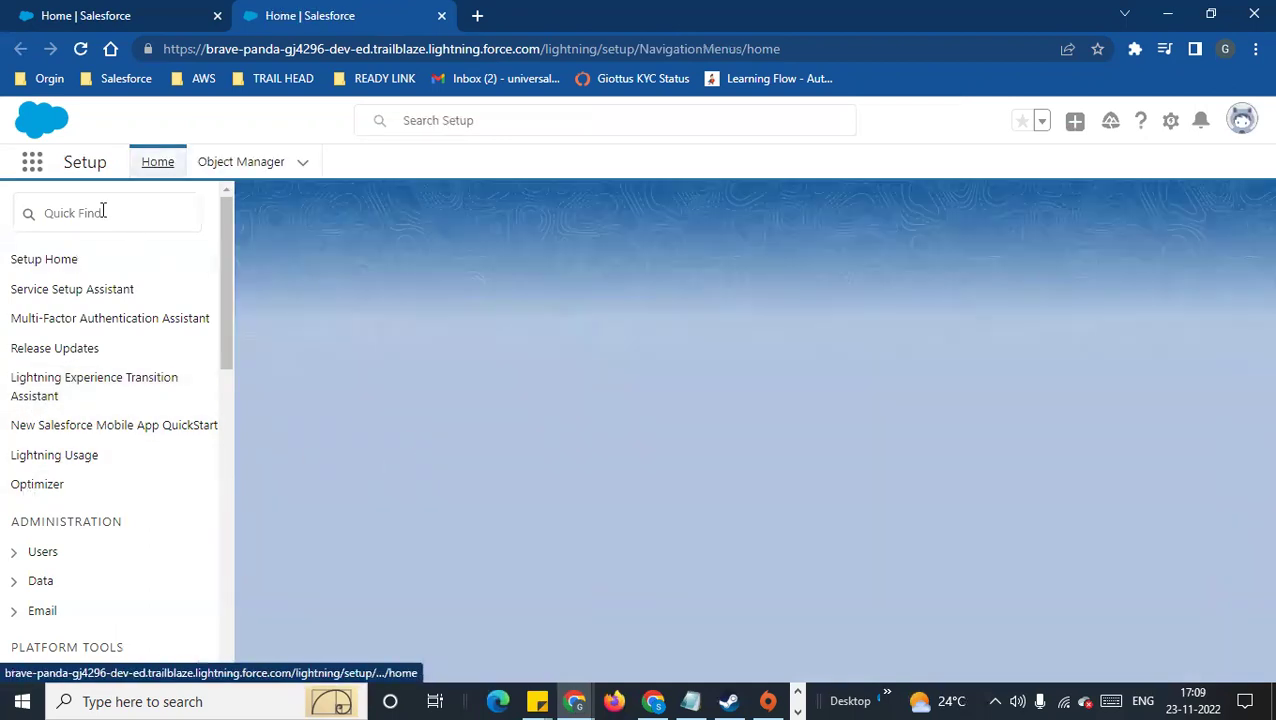
pyautogui.click(103, 211)
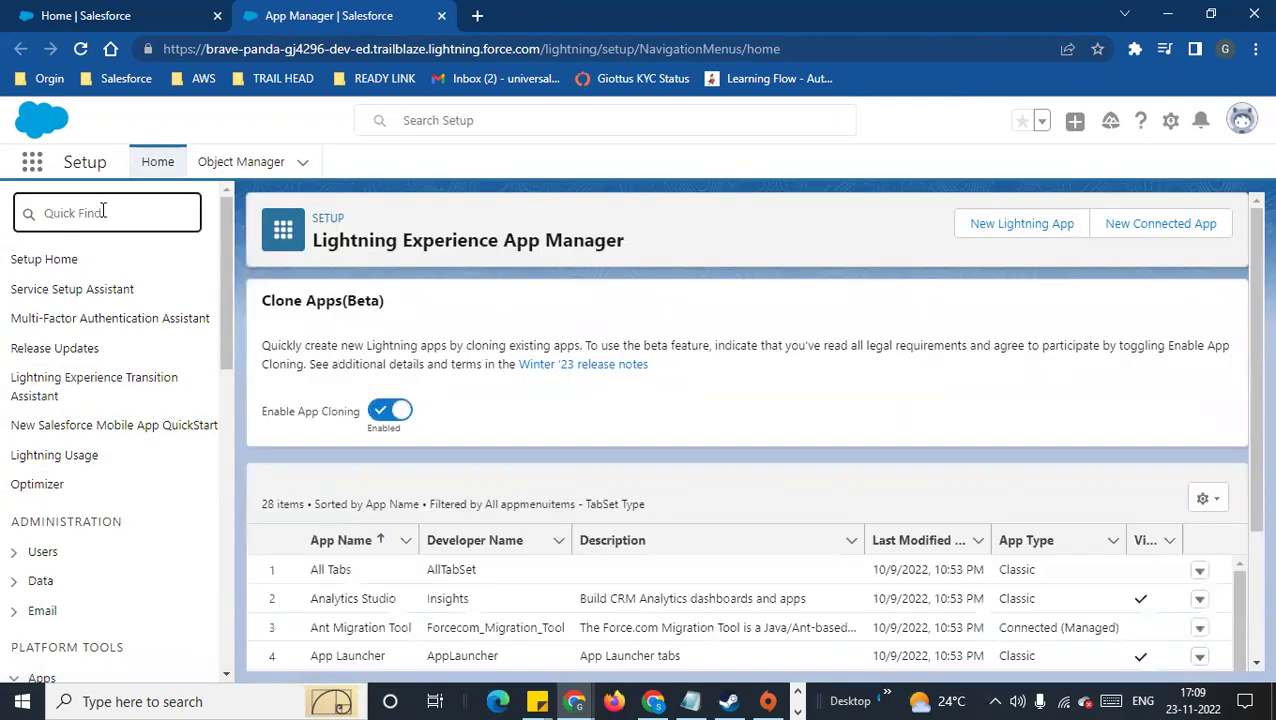
pyautogui.scroll(-1, 581, 392)
pyautogui.scroll(-1, 692, 464)
pyautogui.scroll(1, 600, 480)
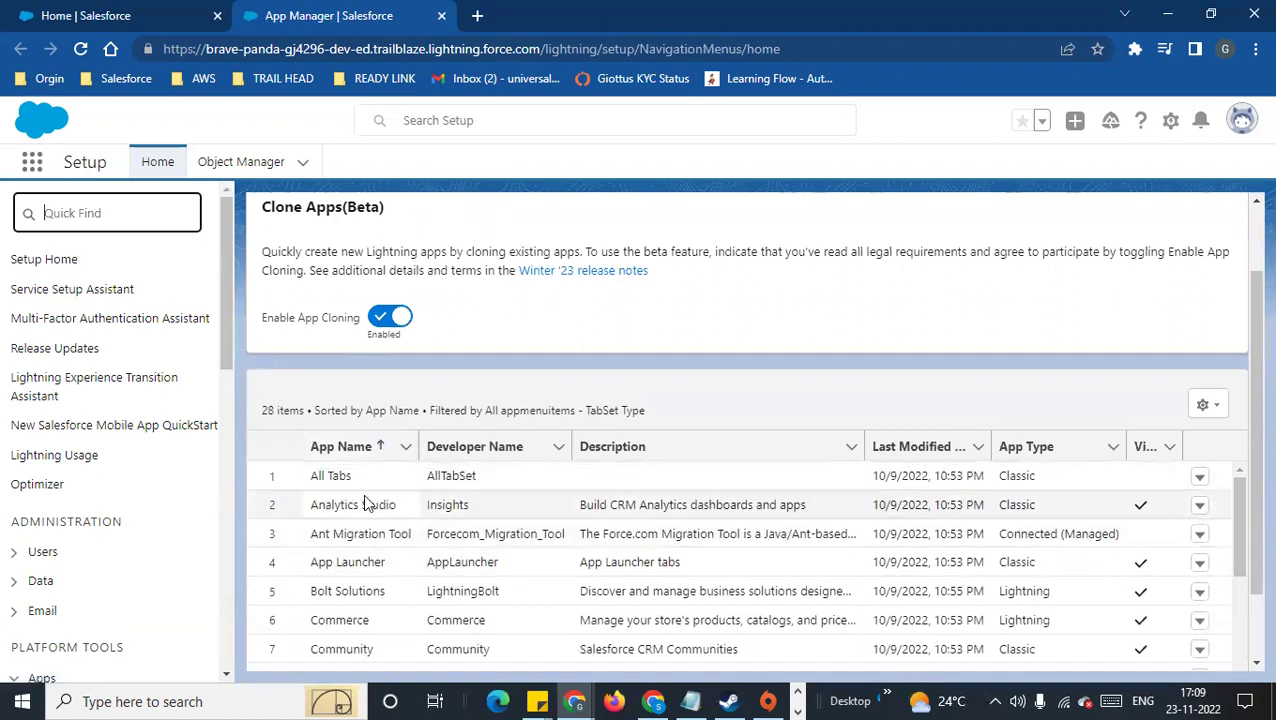
pyautogui.click(1238, 527)
pyautogui.moveTo(1238, 527); pyautogui.dragTo(1238, 484)
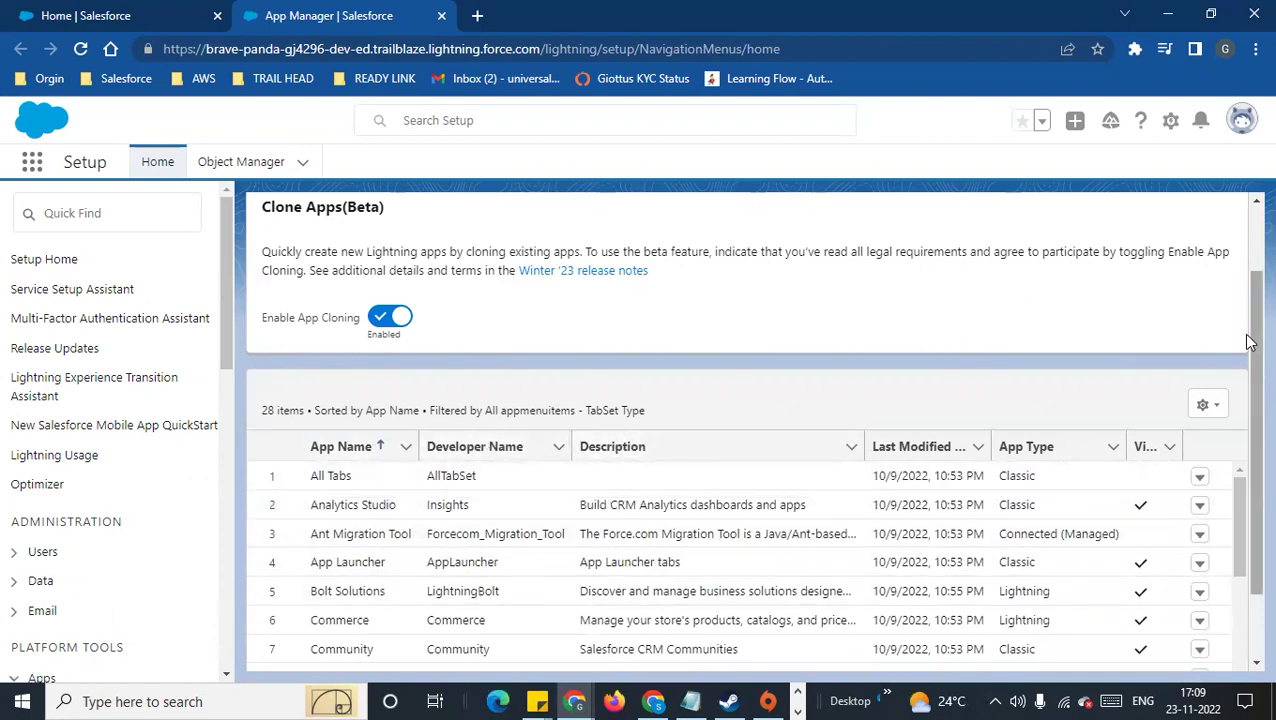
pyautogui.scroll(-1, 1248, 333)
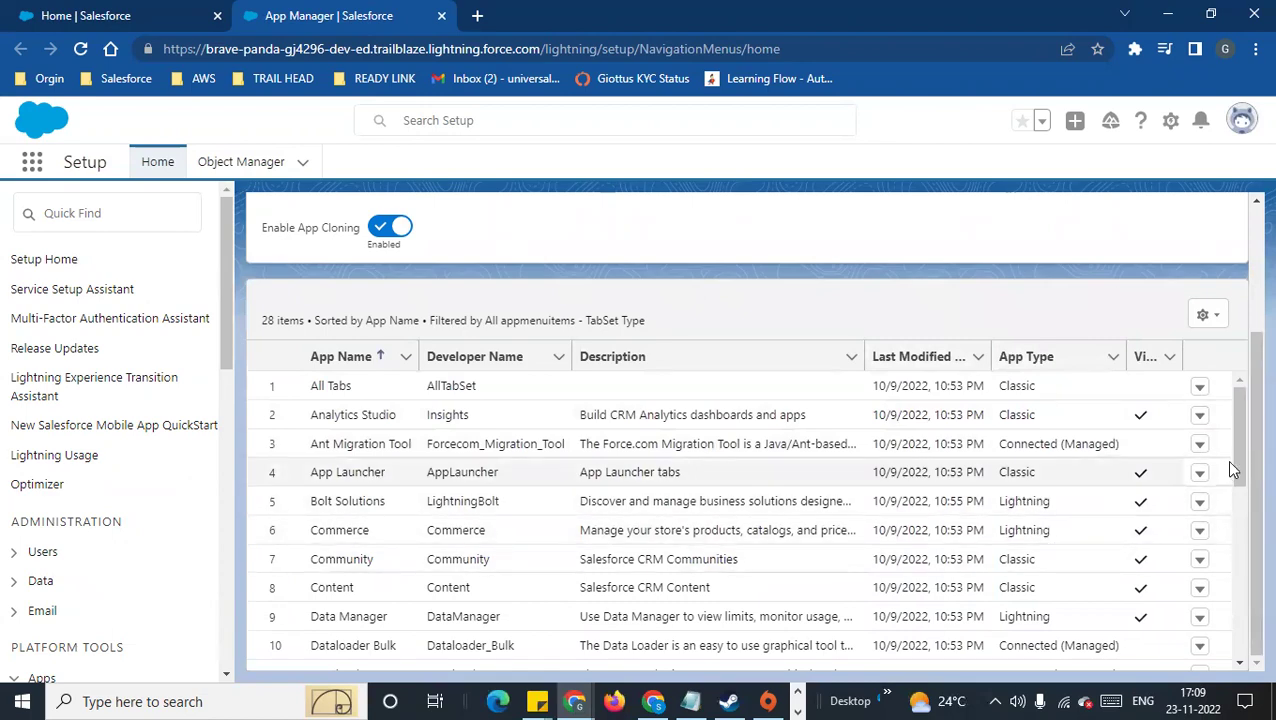
pyautogui.scroll(-3, 1235, 480)
pyautogui.moveTo(1240, 515); pyautogui.dragTo(1131, 450)
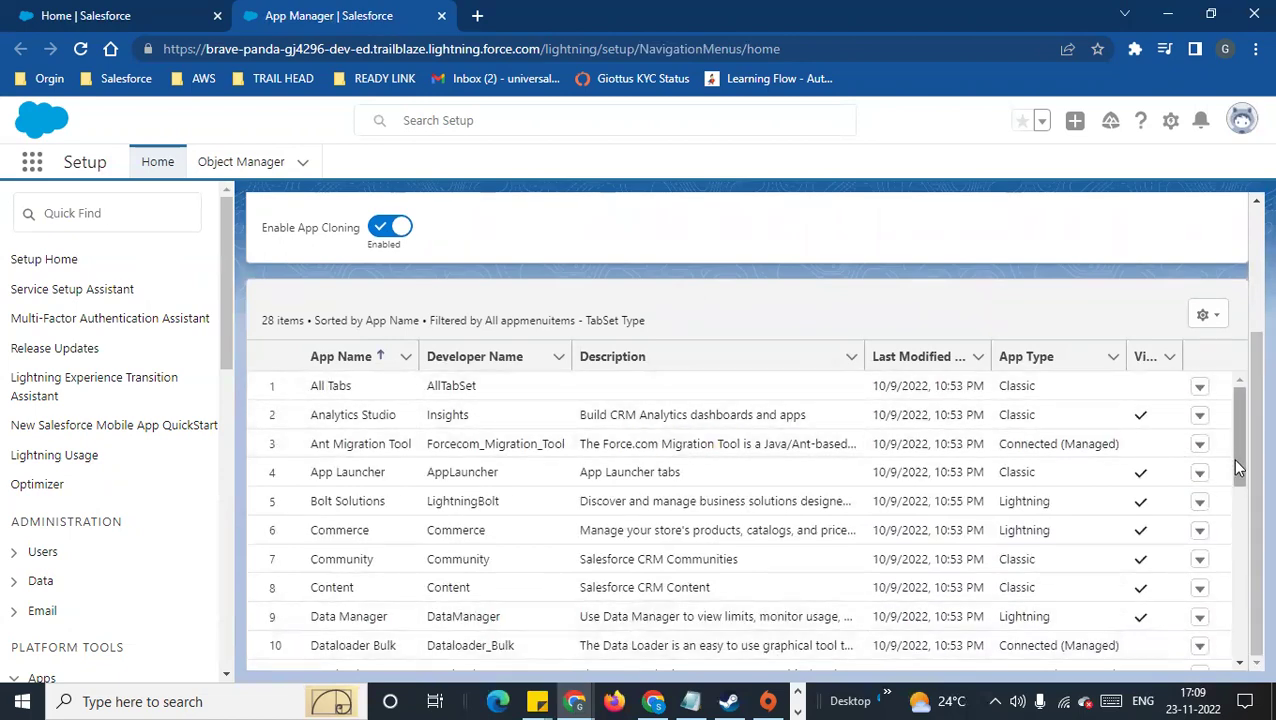
pyautogui.moveTo(1238, 468); pyautogui.dragTo(1229, 428)
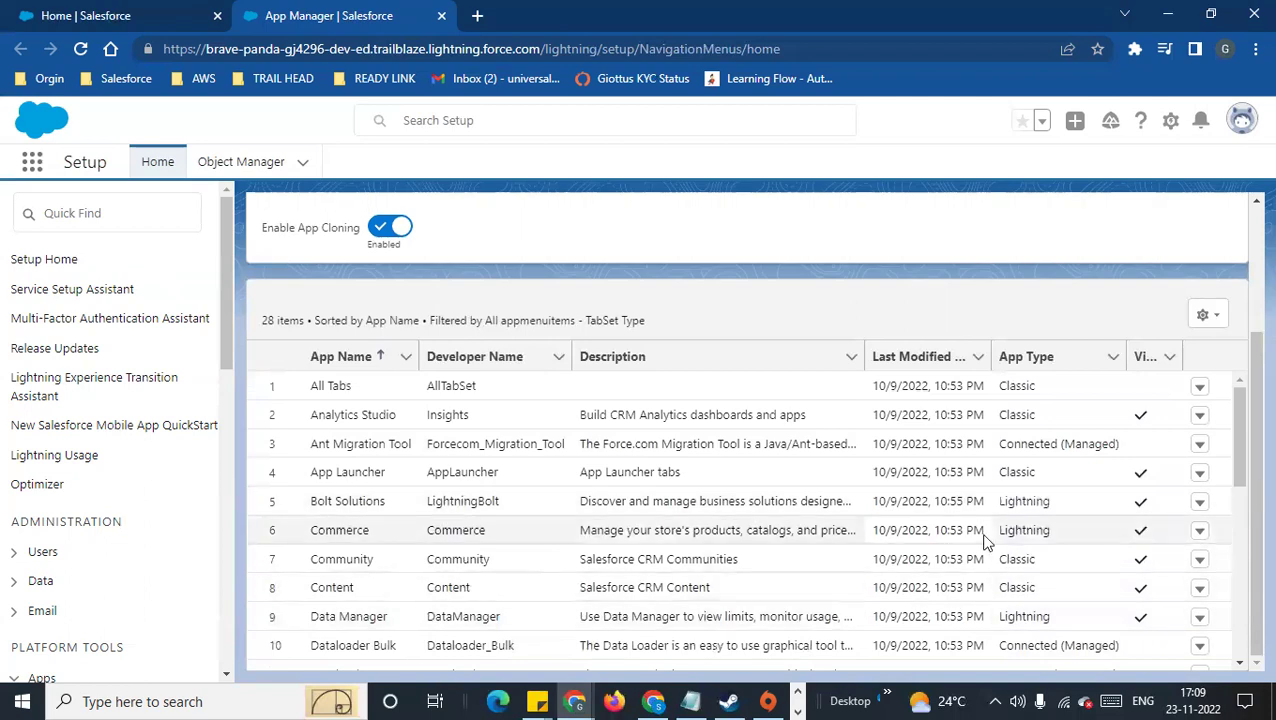
# - Open the Community app for editing, review its settings, and return to the app list without saving
pyautogui.click(1200, 473)
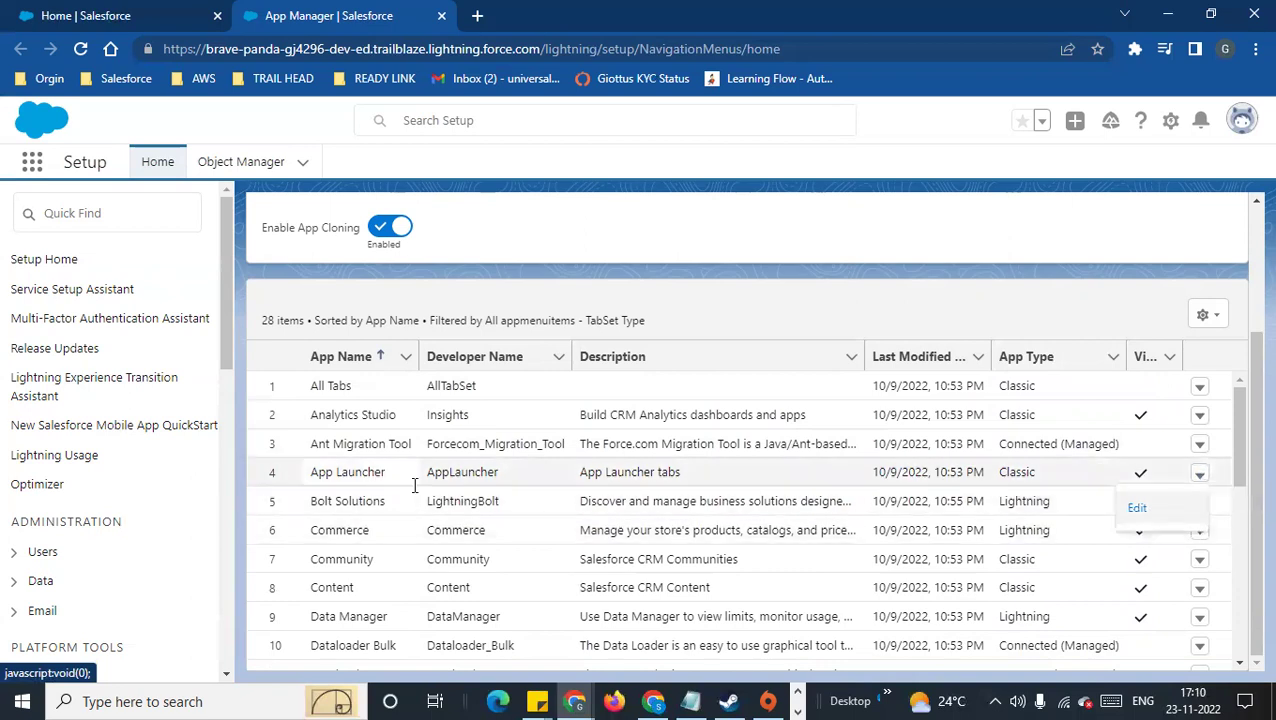
pyautogui.click(1201, 564)
pyautogui.click(1137, 594)
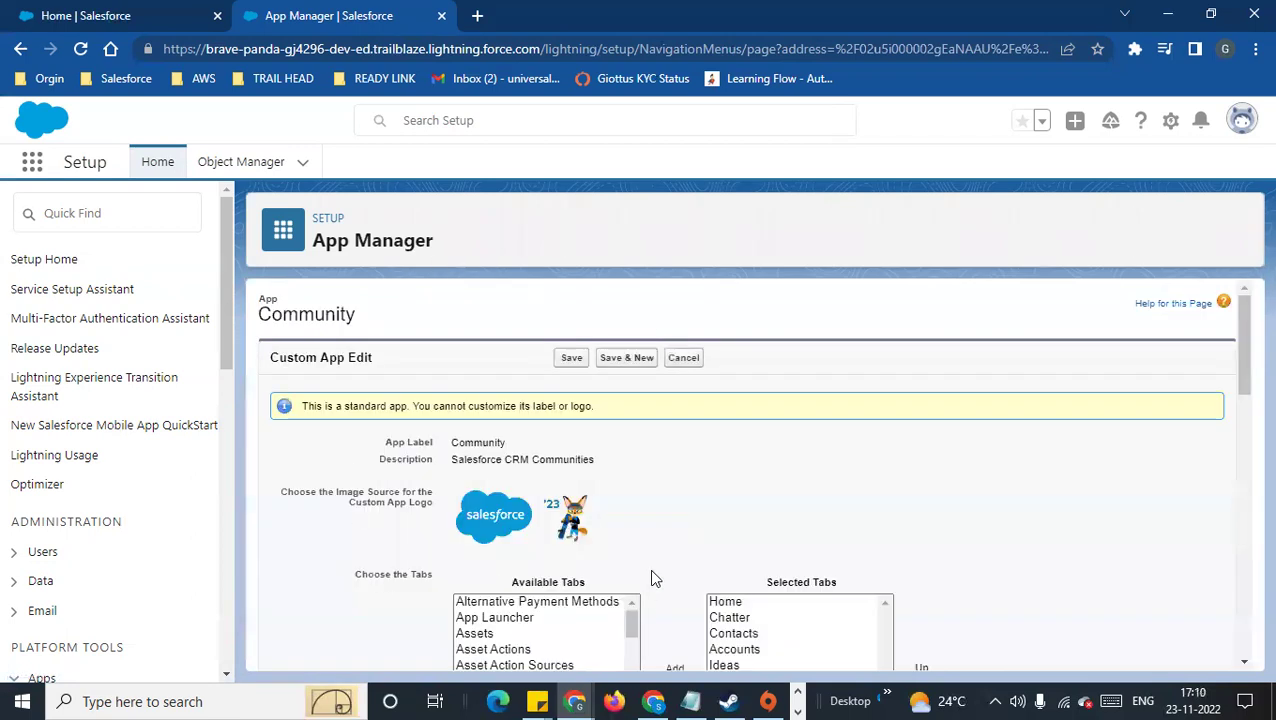
pyautogui.scroll(-3, 393, 444)
pyautogui.scroll(3, 476, 362)
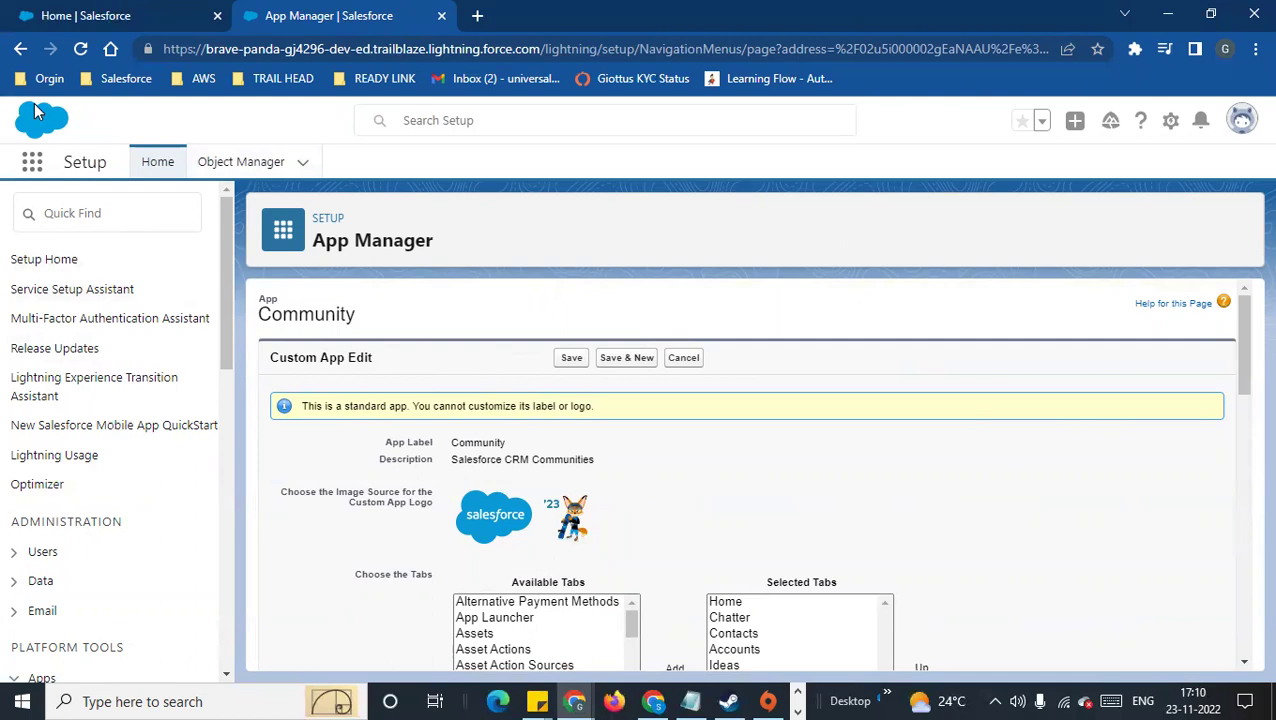
pyautogui.click(14, 47)
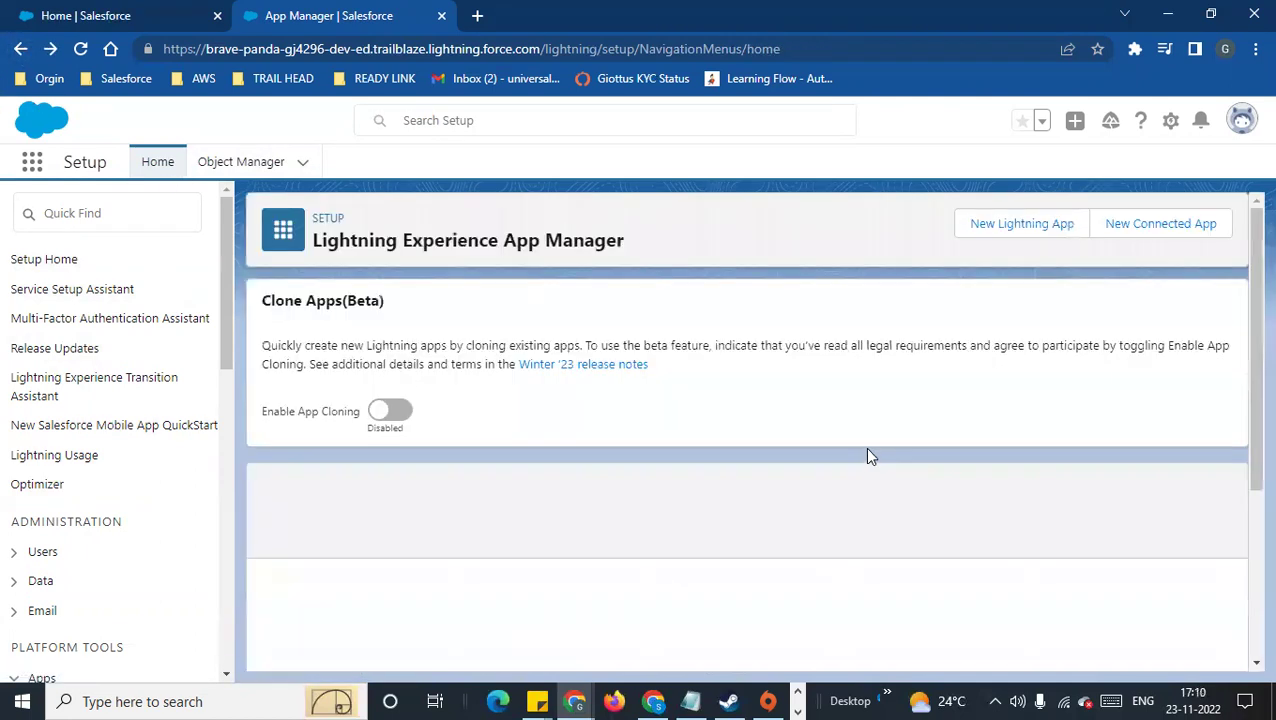
# - Start a new Lightning app and name it SFDC Cars
pyautogui.scroll(-2, 423, 525)
pyautogui.scroll(2, 419, 535)
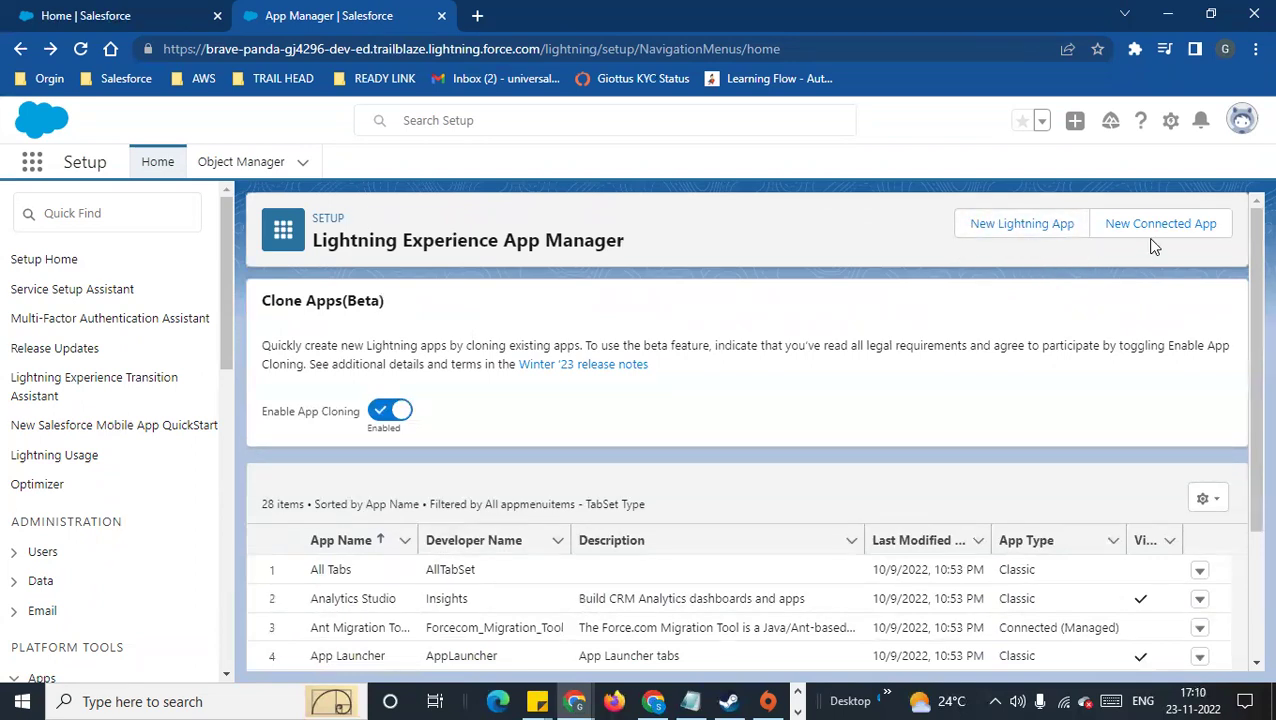
pyautogui.click(1003, 230)
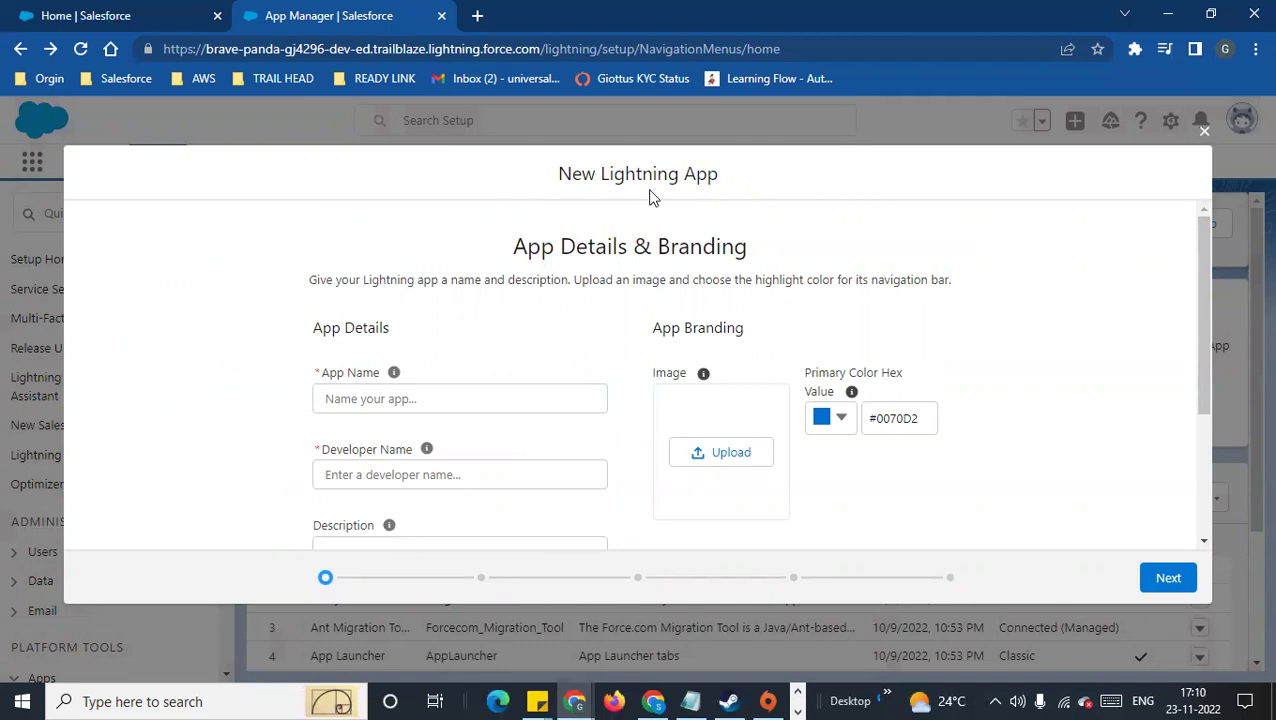
pyautogui.click(369, 398)
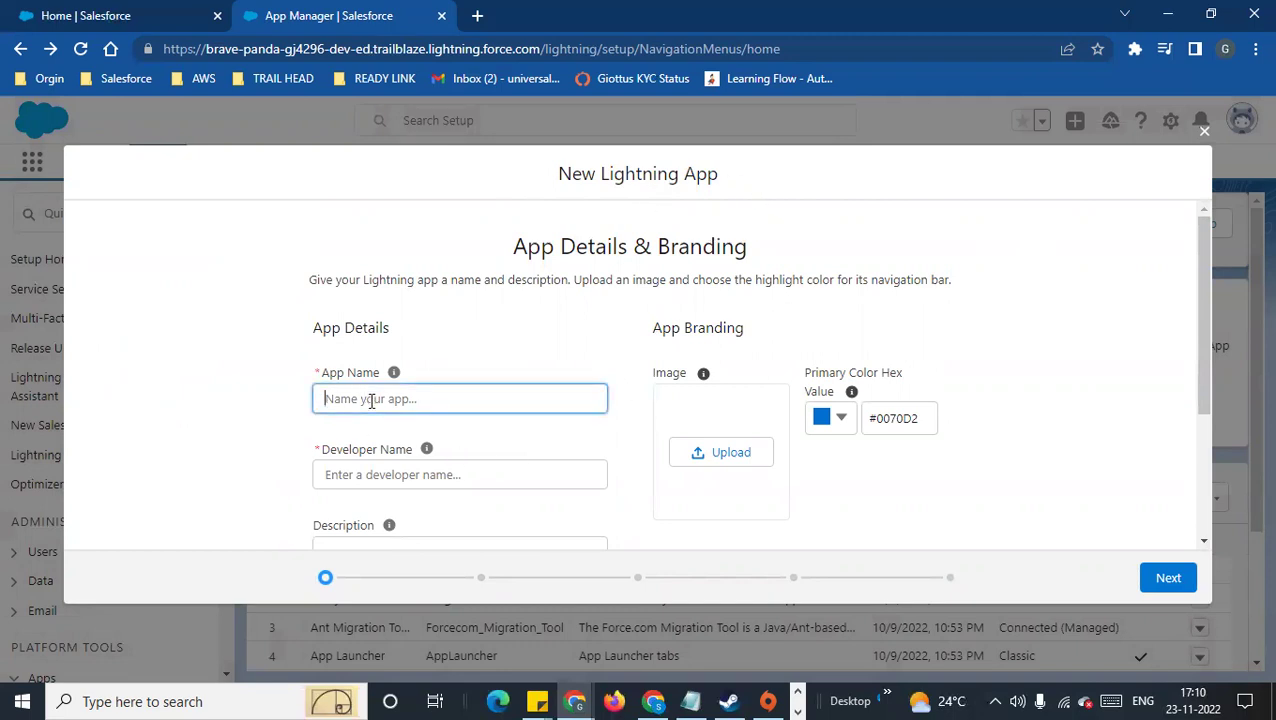
pyautogui.write('SFDC Cars')
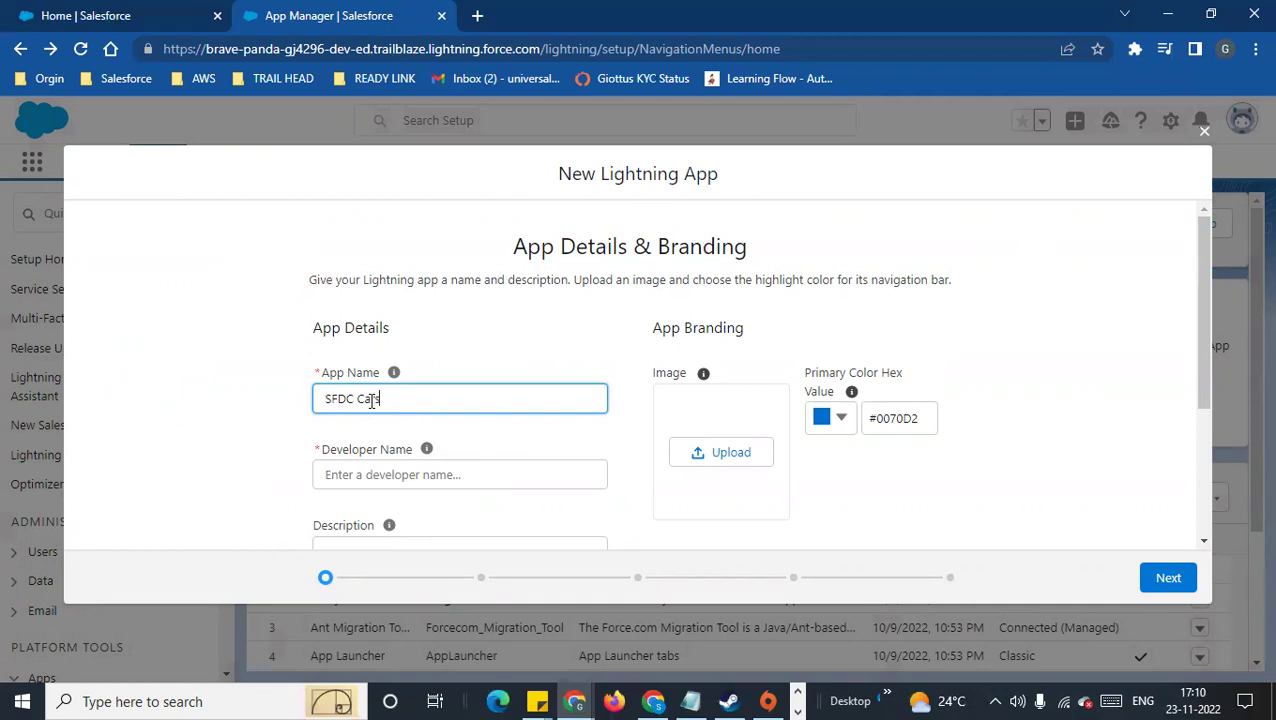
pyautogui.click(530, 476)
pyautogui.scroll(-3, 576, 476)
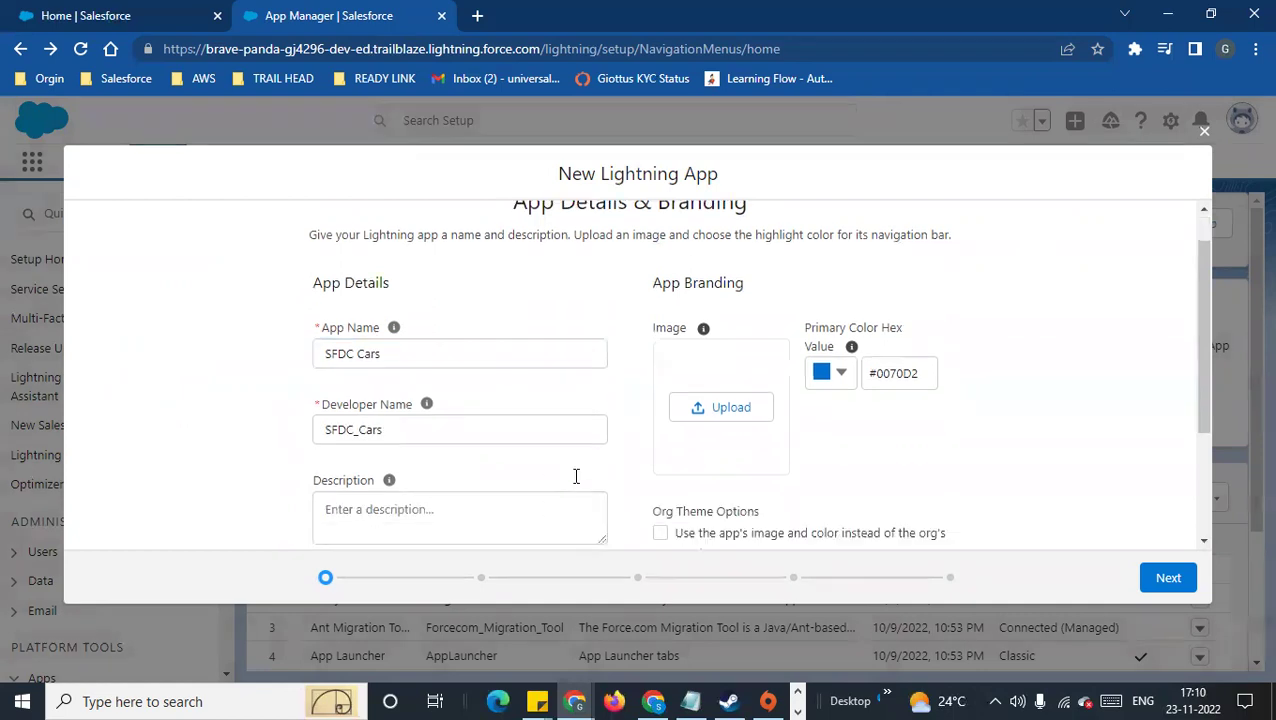
# - Enter "have all my car and sell them" as the new app's description
pyautogui.scroll(3, 499, 482)
pyautogui.scroll(-2, 396, 471)
pyautogui.click(371, 366)
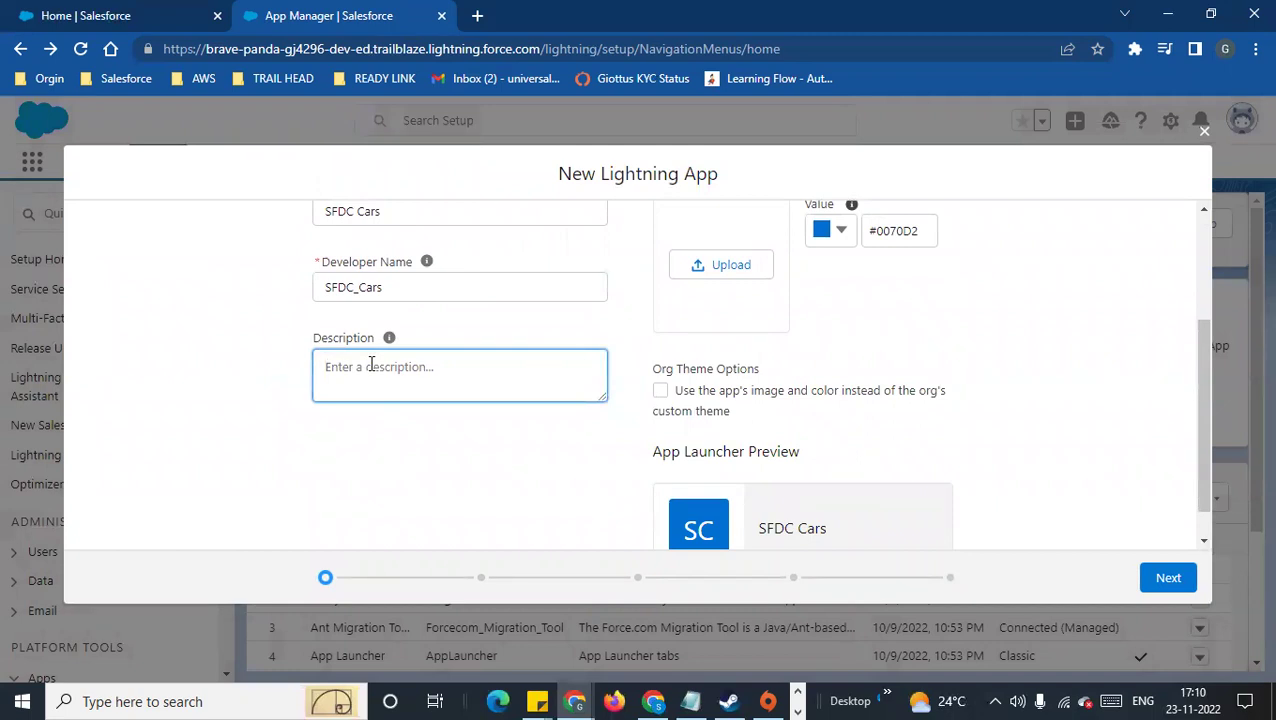
pyautogui.write('j')
pyautogui.press('BackSpace')
pyautogui.write('have all my ca')
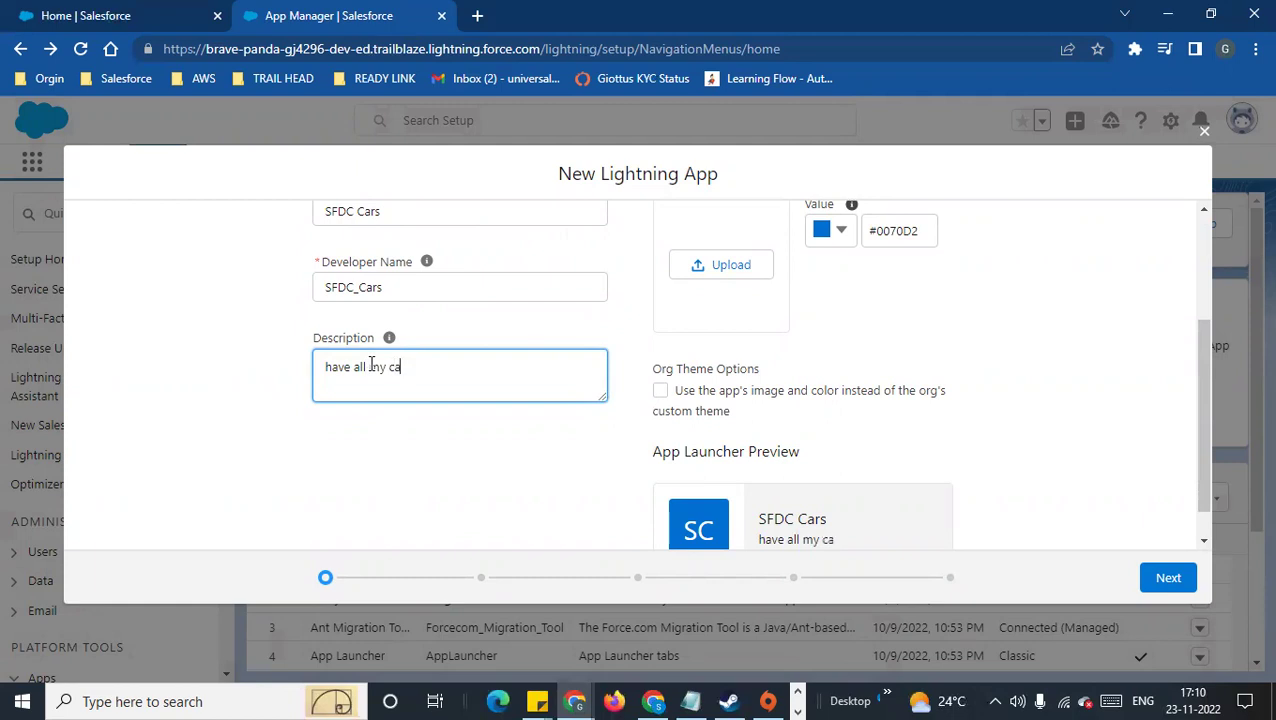
pyautogui.write('r and sell them')
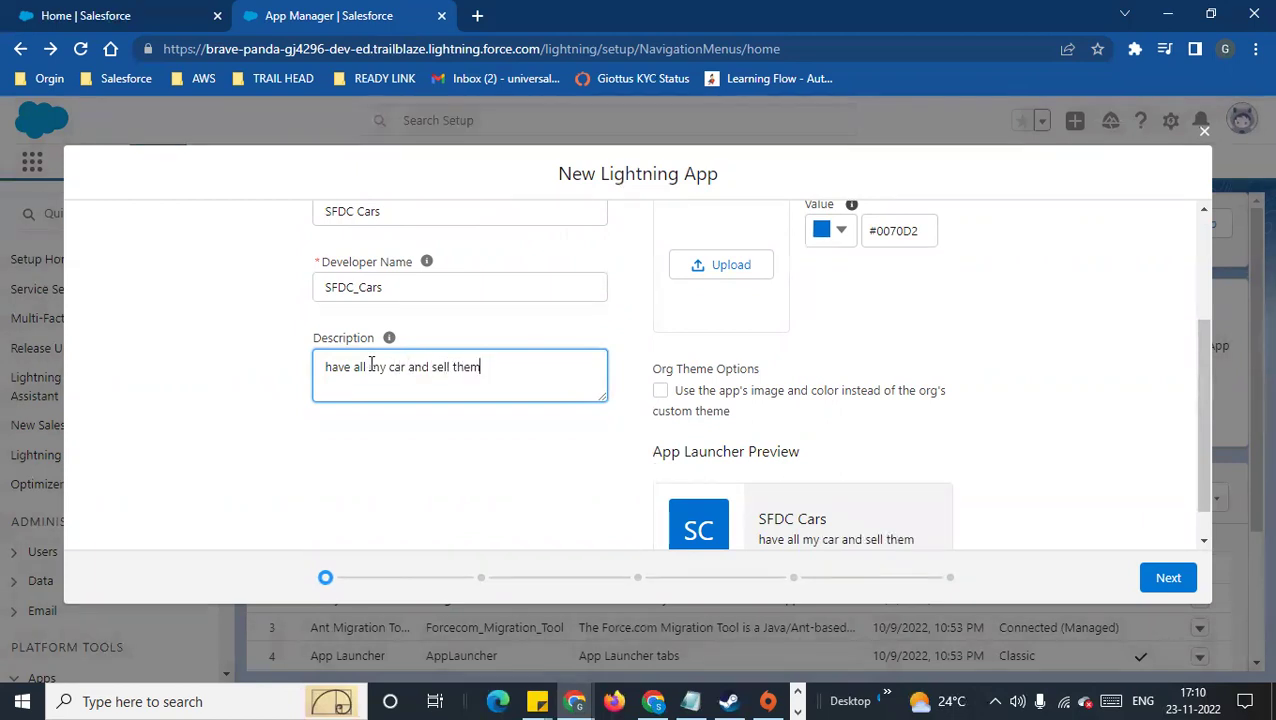
pyautogui.scroll(2, 604, 336)
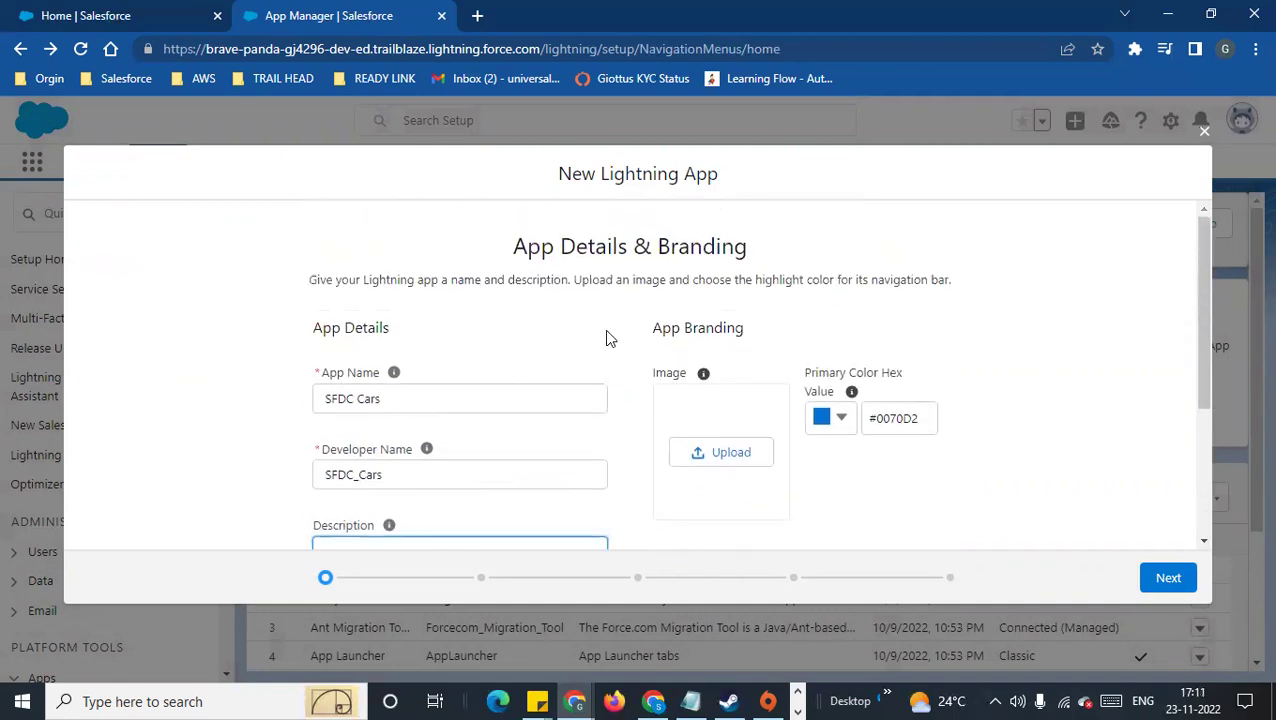
pyautogui.scroll(-1, 612, 339)
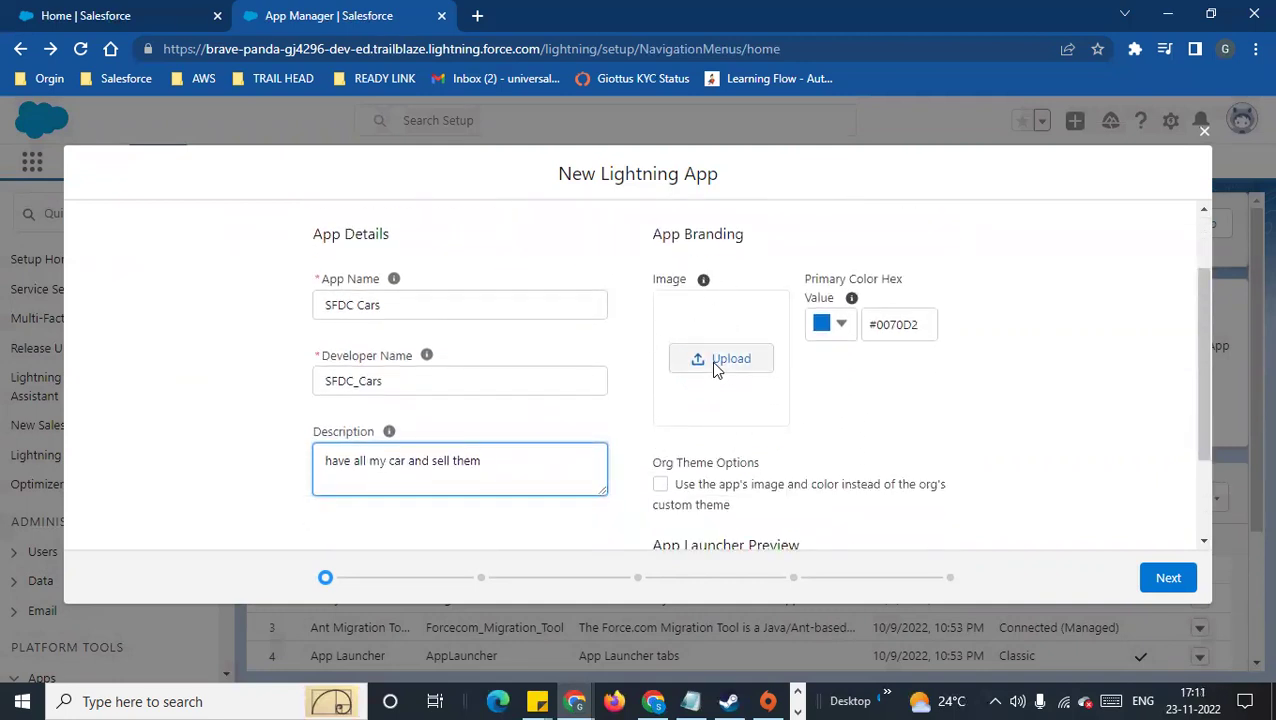
pyautogui.click(842, 326)
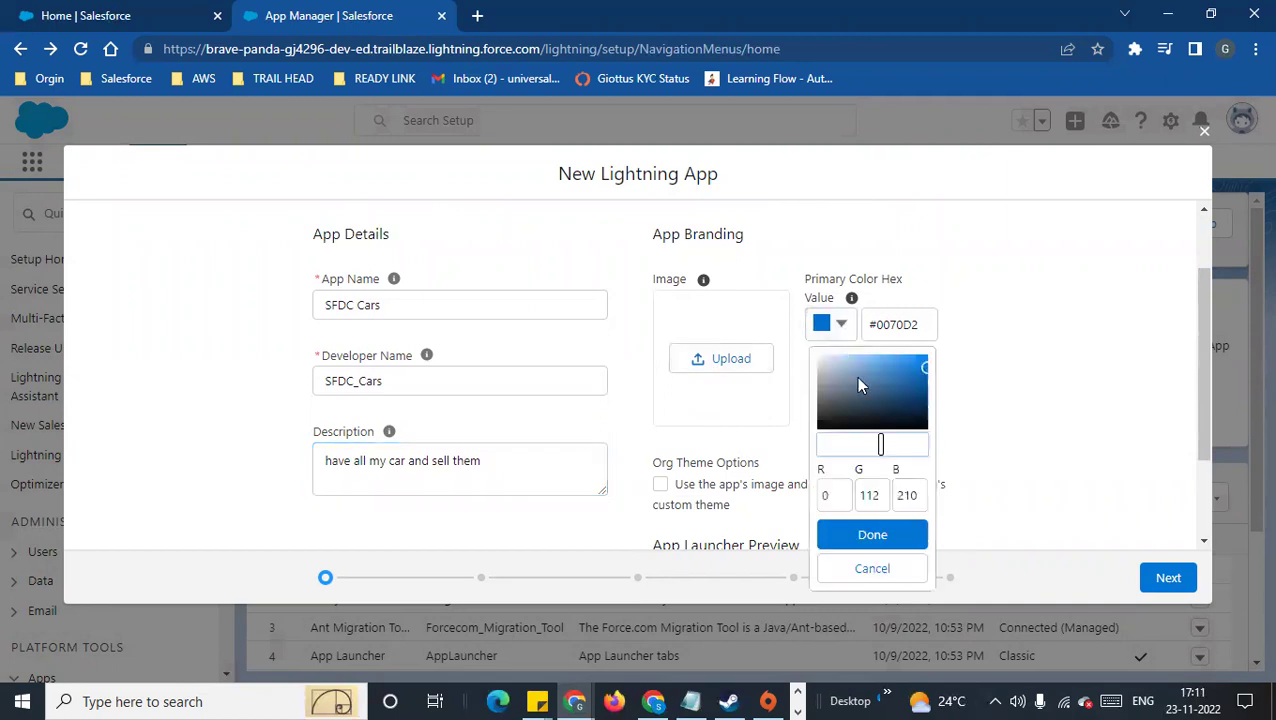
pyautogui.click(917, 417)
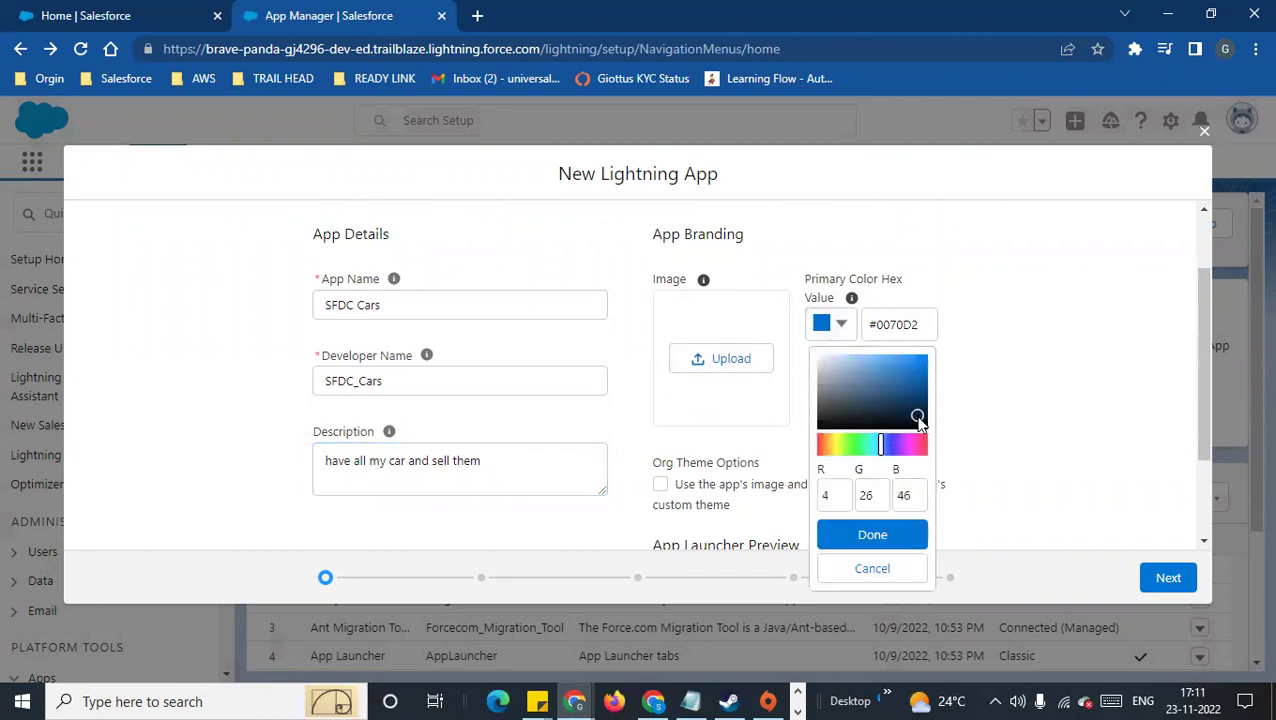
pyautogui.moveTo(918, 418); pyautogui.dragTo(920, 422)
pyautogui.click(1020, 398)
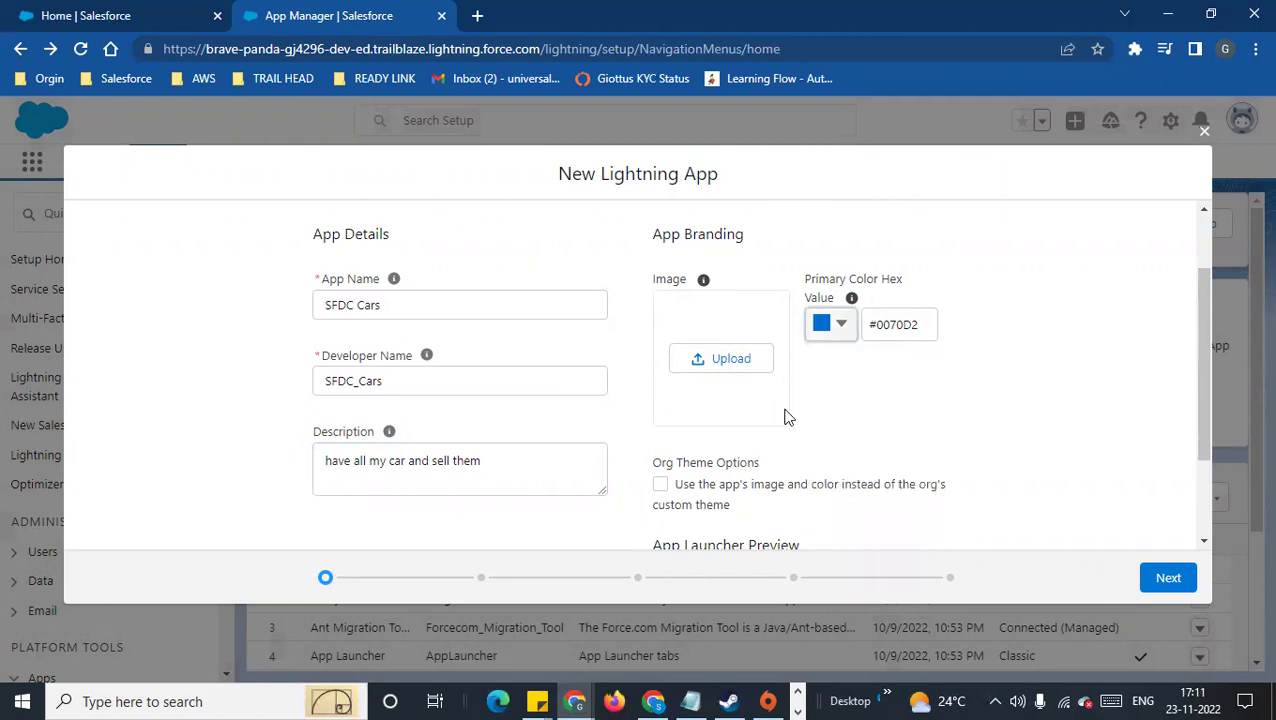
# - Enable using the app's image and color instead of the org's custom theme, and advance to App Options
pyautogui.scroll(-1, 770, 420)
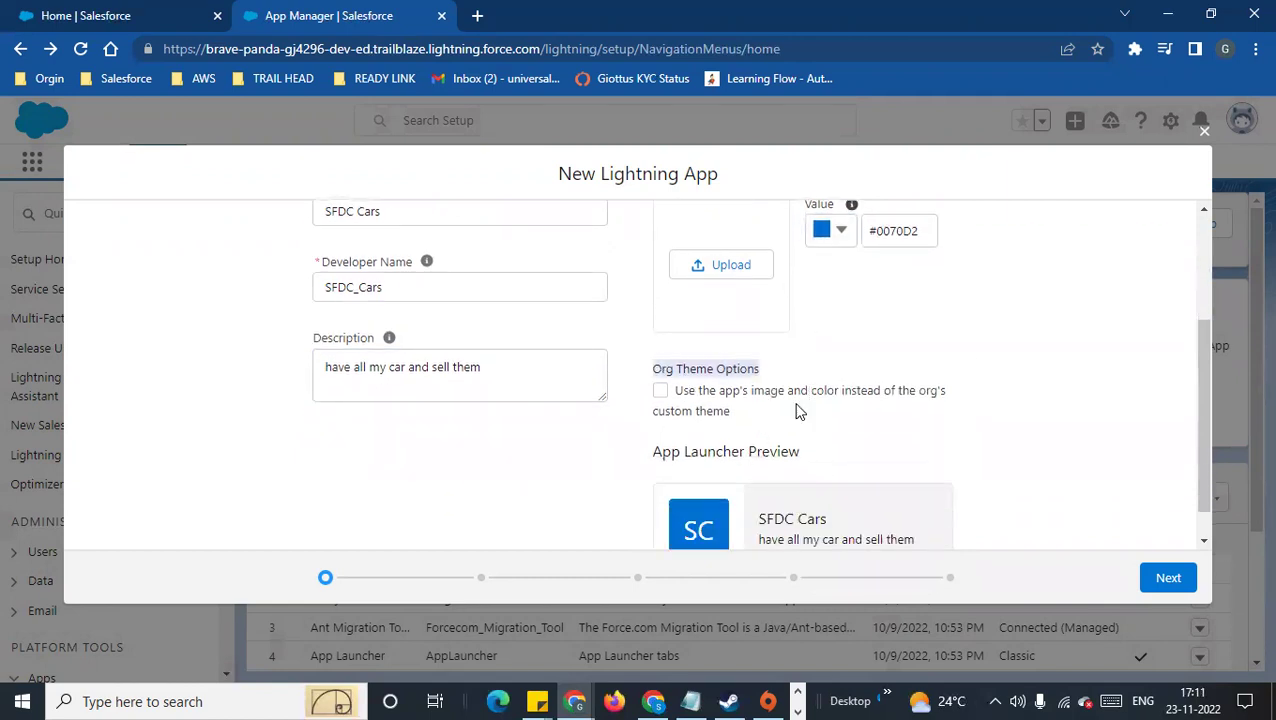
pyautogui.click(661, 391)
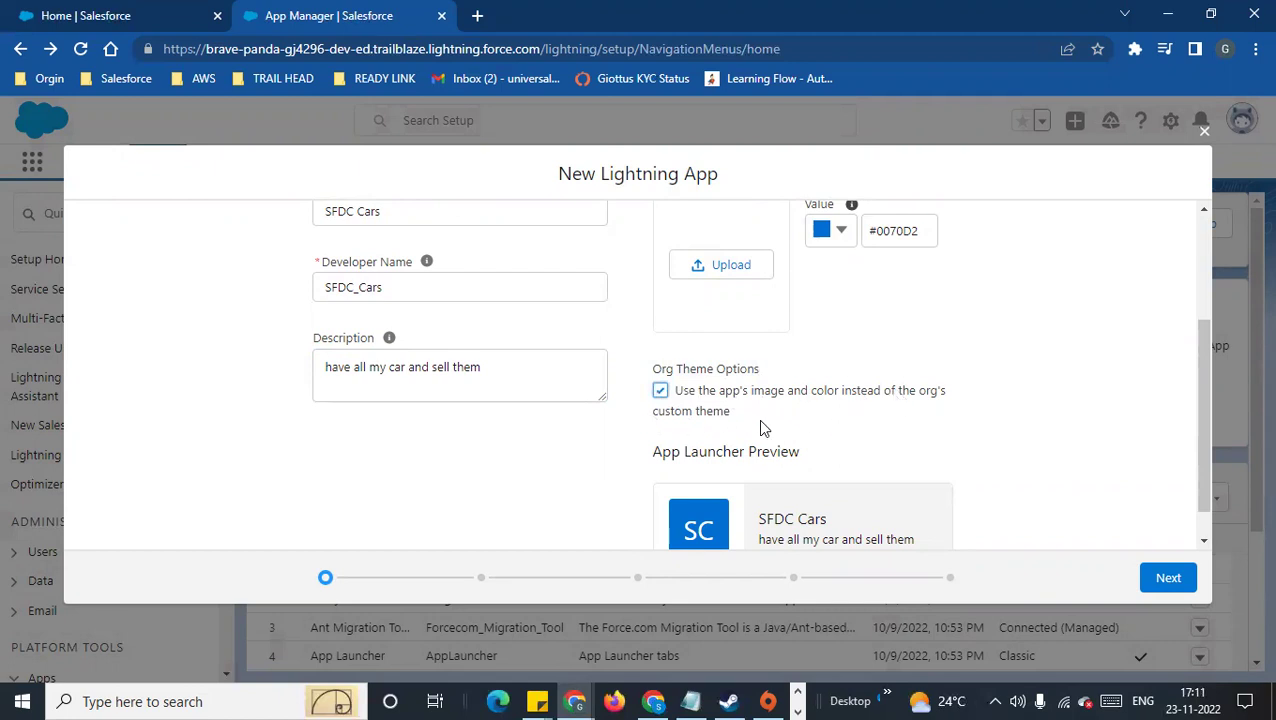
pyautogui.scroll(1, 490, 387)
pyautogui.scroll(-2, 766, 416)
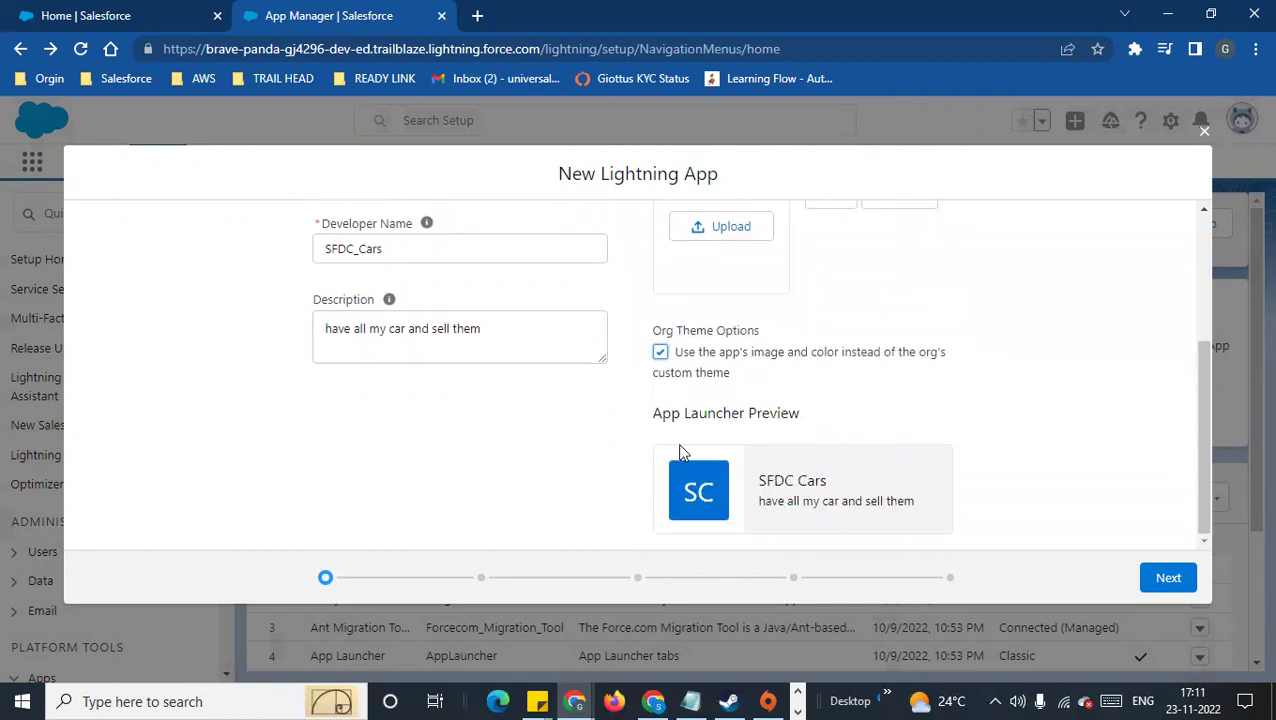
pyautogui.scroll(2, 552, 333)
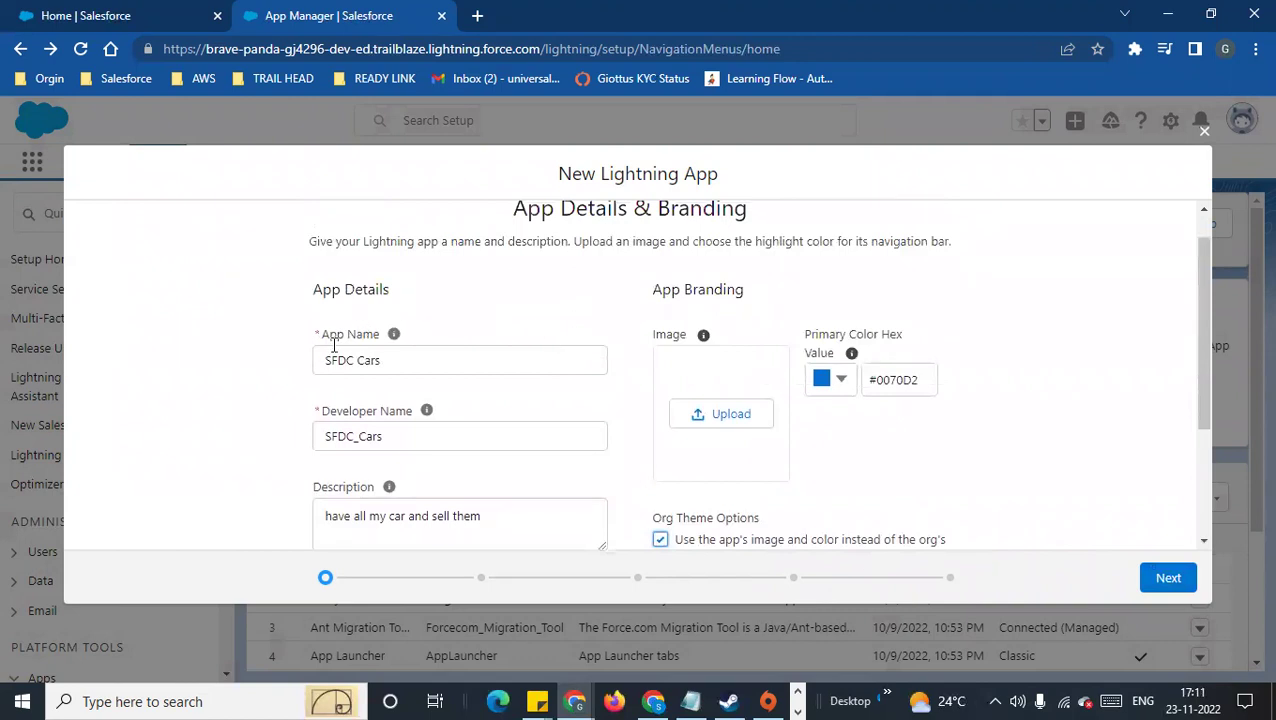
pyautogui.scroll(-2, 1082, 410)
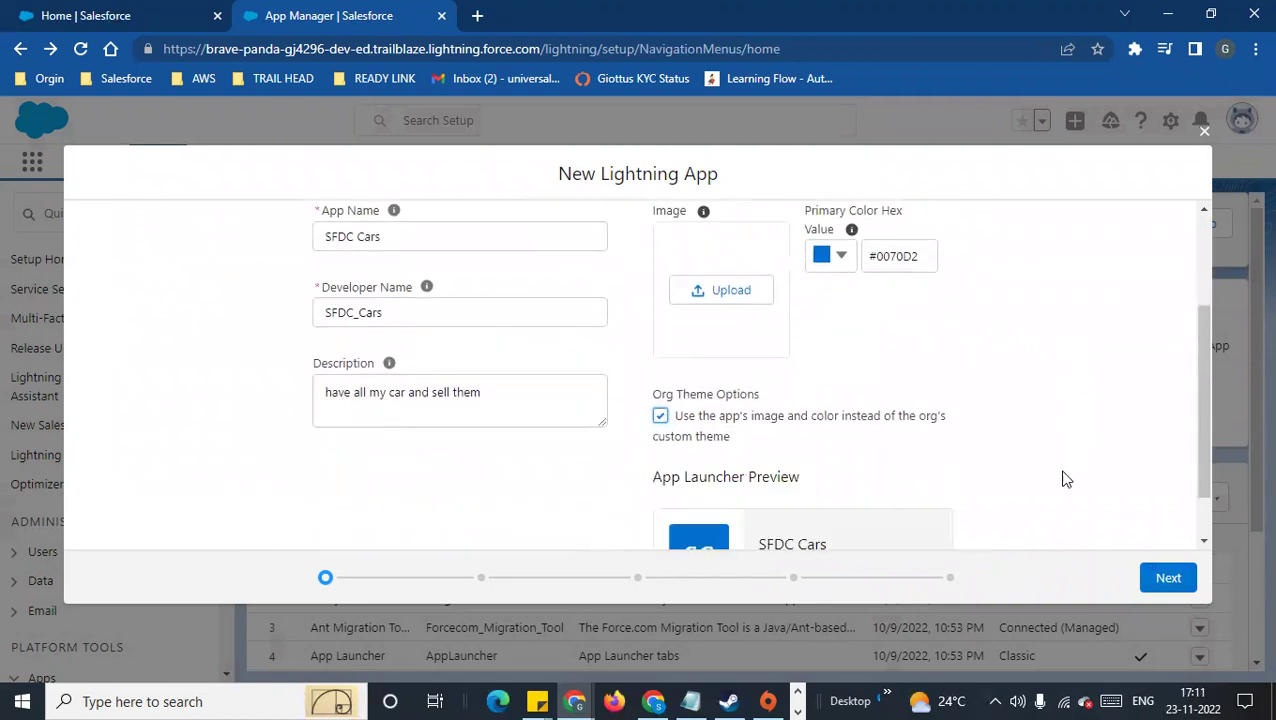
pyautogui.click(1168, 577)
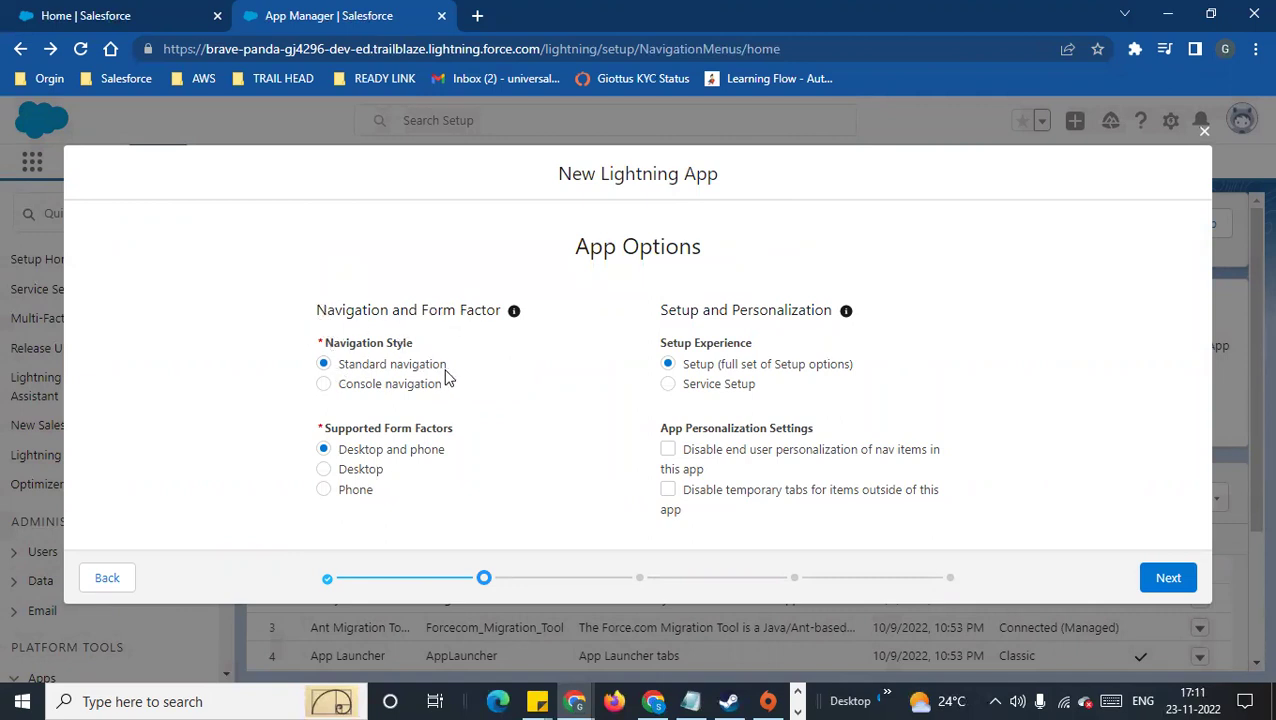
# - Choose standard navigation and support for both desktop and phone in the app options, and advance to Utility Items
pyautogui.click(324, 385)
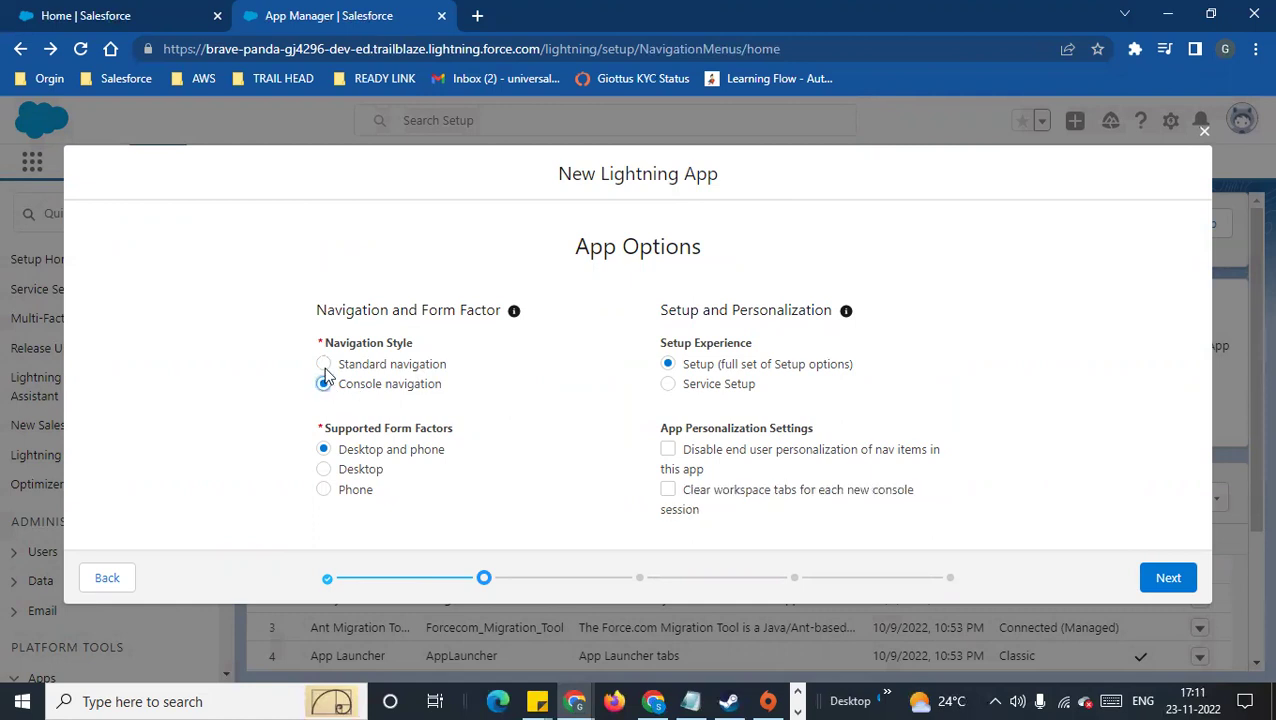
pyautogui.click(324, 365)
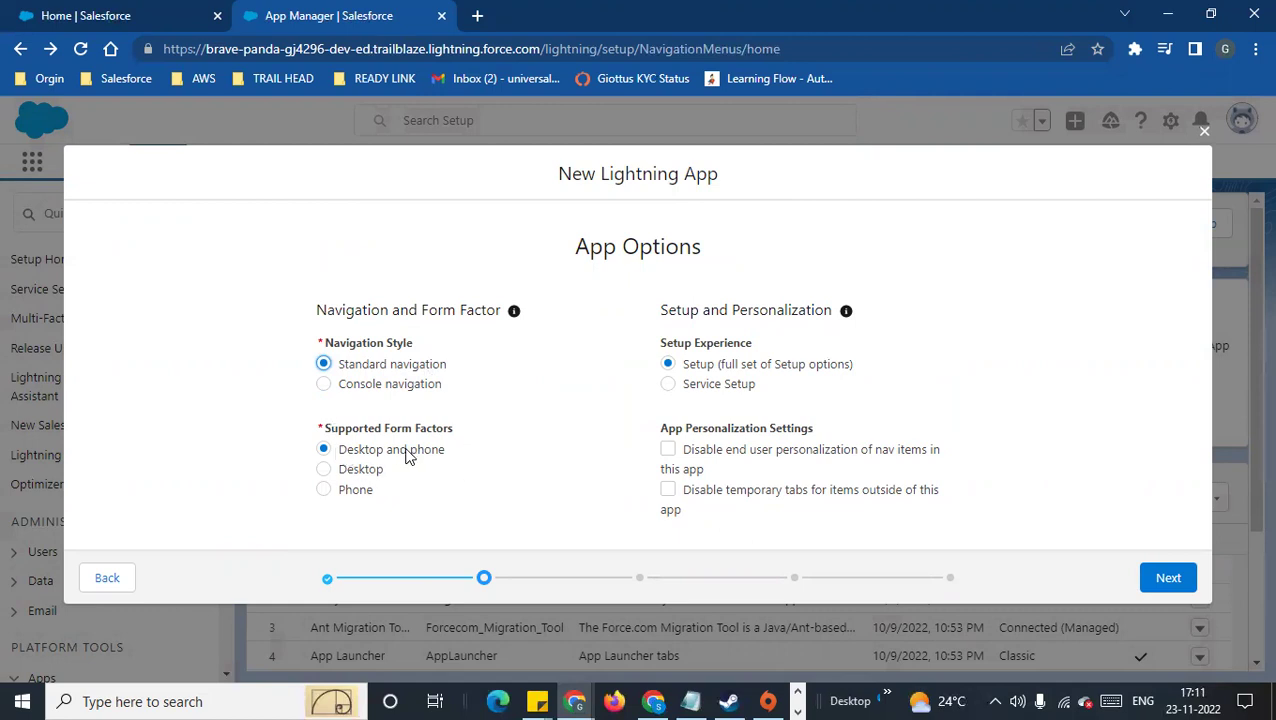
pyautogui.click(323, 470)
pyautogui.click(323, 489)
pyautogui.click(323, 450)
pyautogui.click(1165, 578)
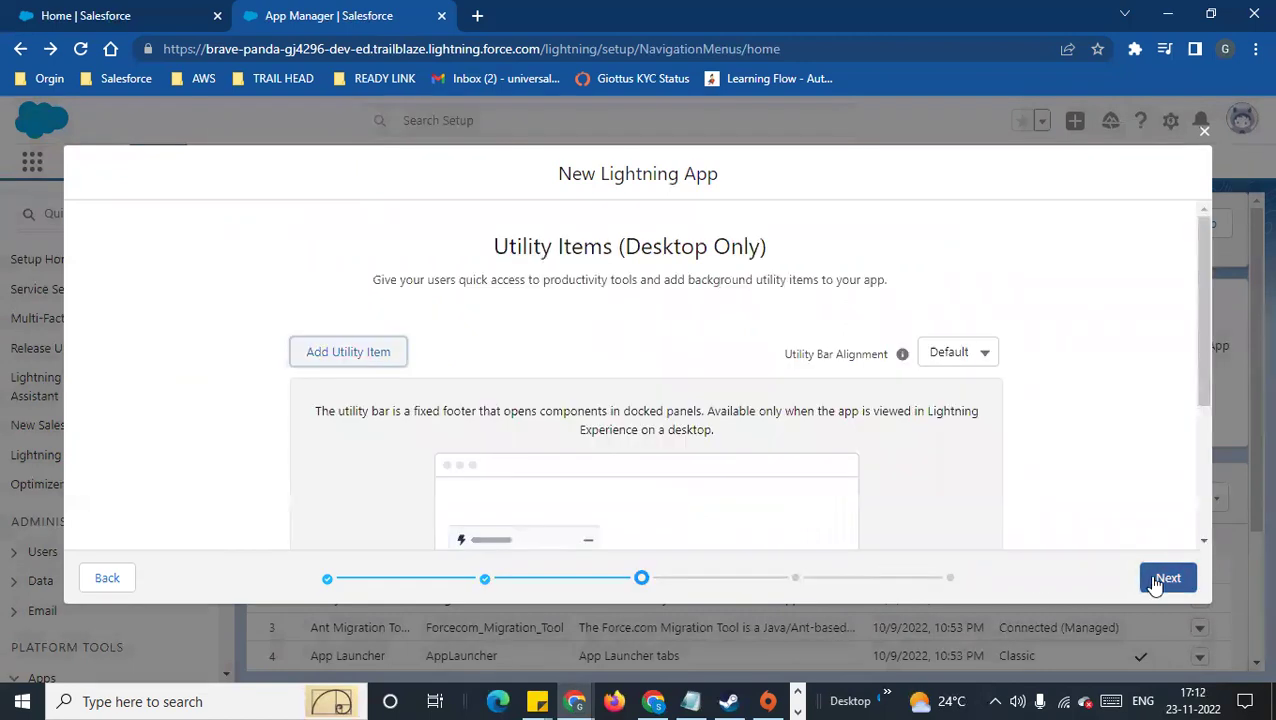
# - Add the standard Notes component as a utility item for the new app
pyautogui.moveTo(494, 245); pyautogui.dragTo(788, 252)
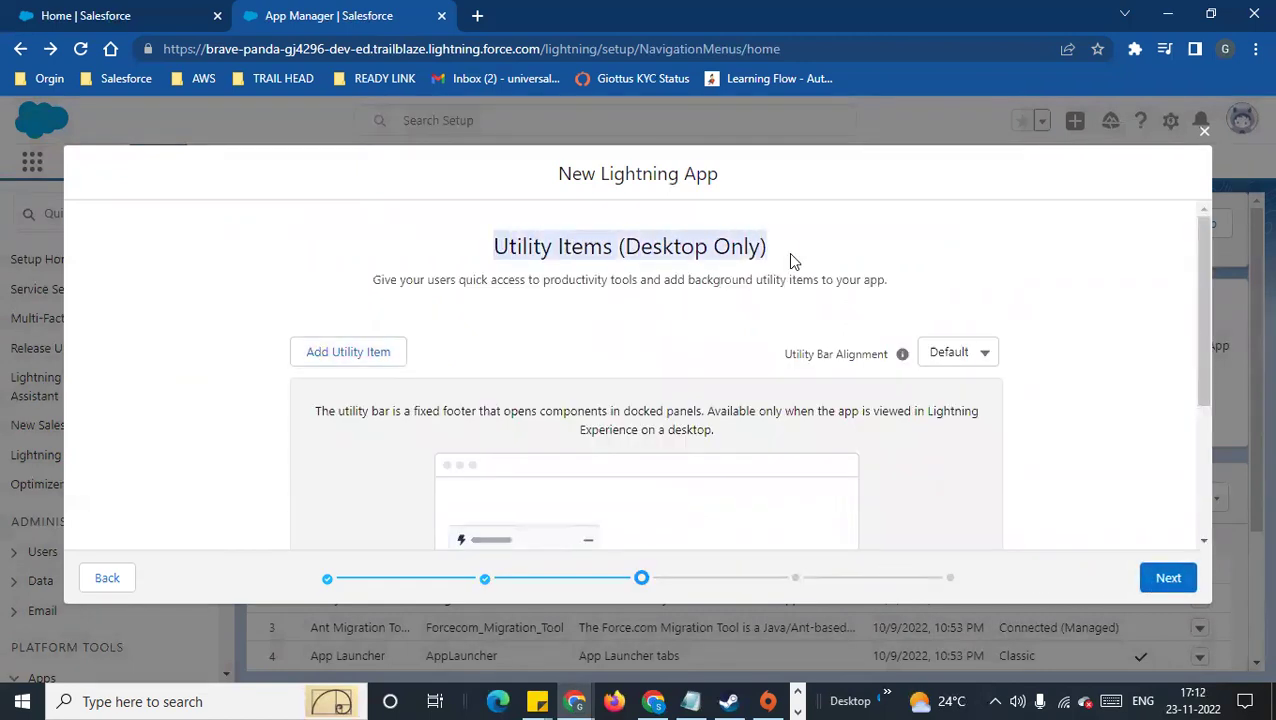
pyautogui.click(670, 318)
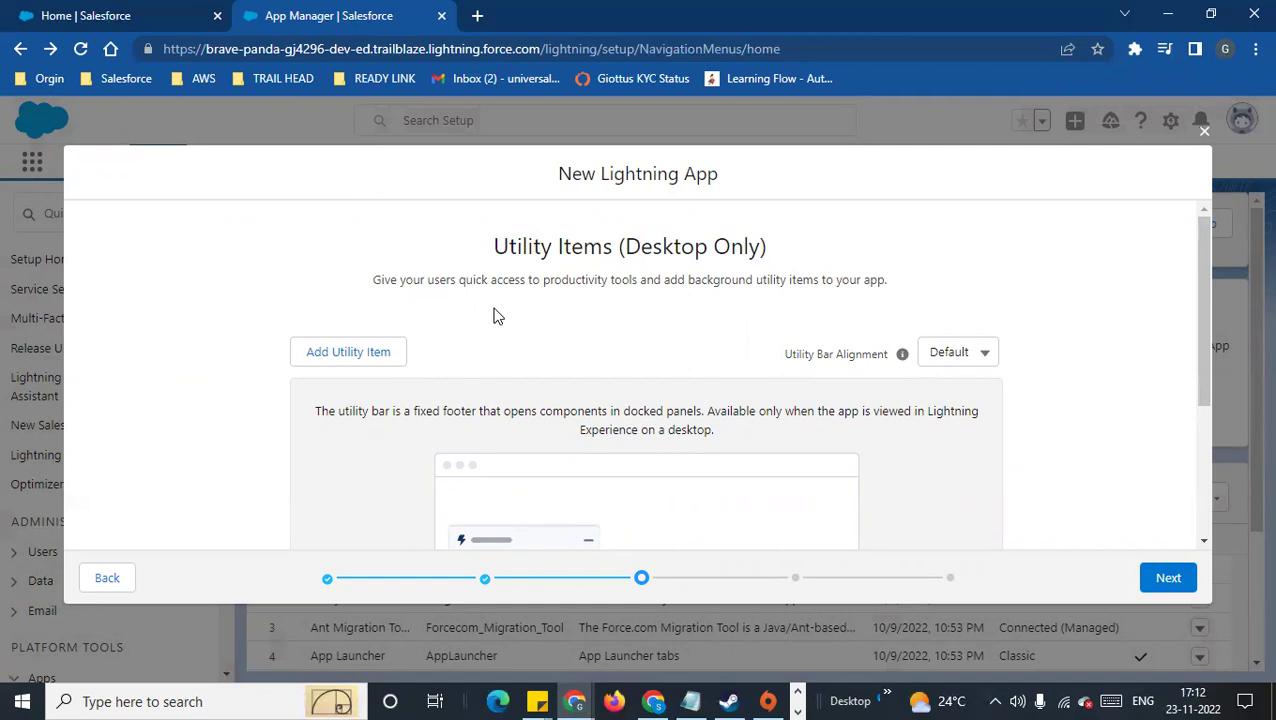
pyautogui.click(340, 366)
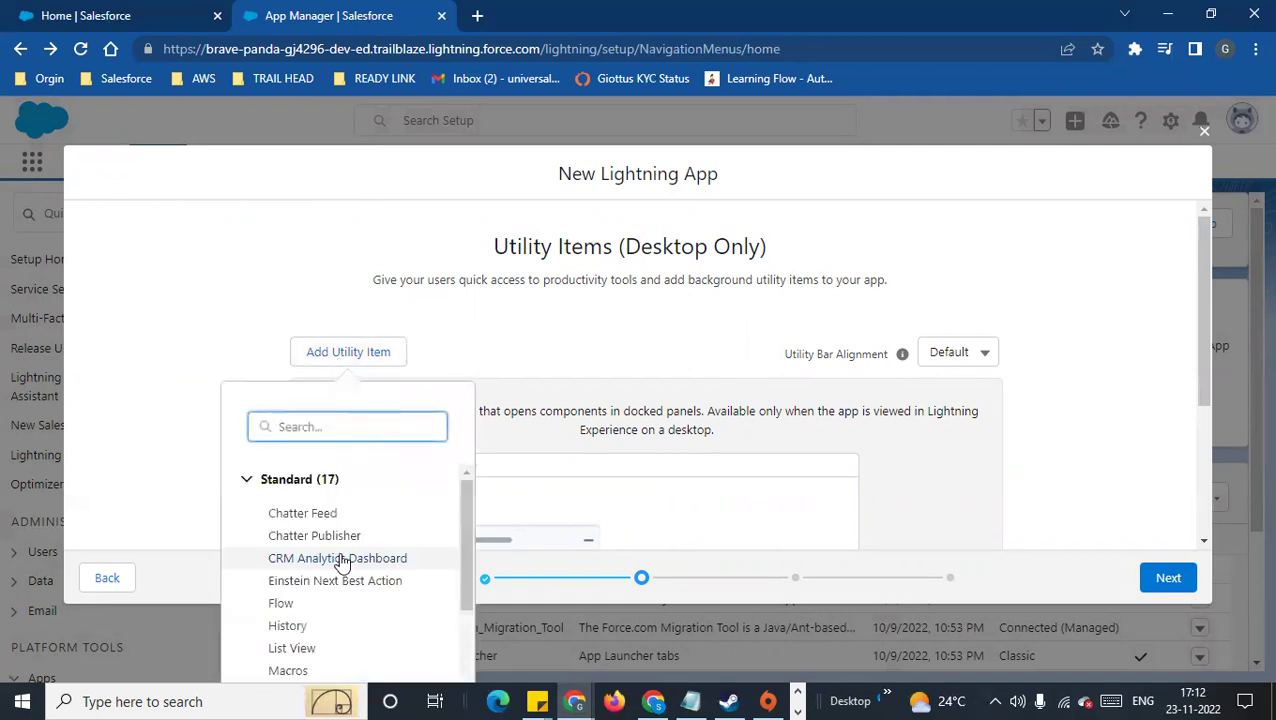
pyautogui.scroll(-5, 352, 590)
pyautogui.scroll(5, 320, 560)
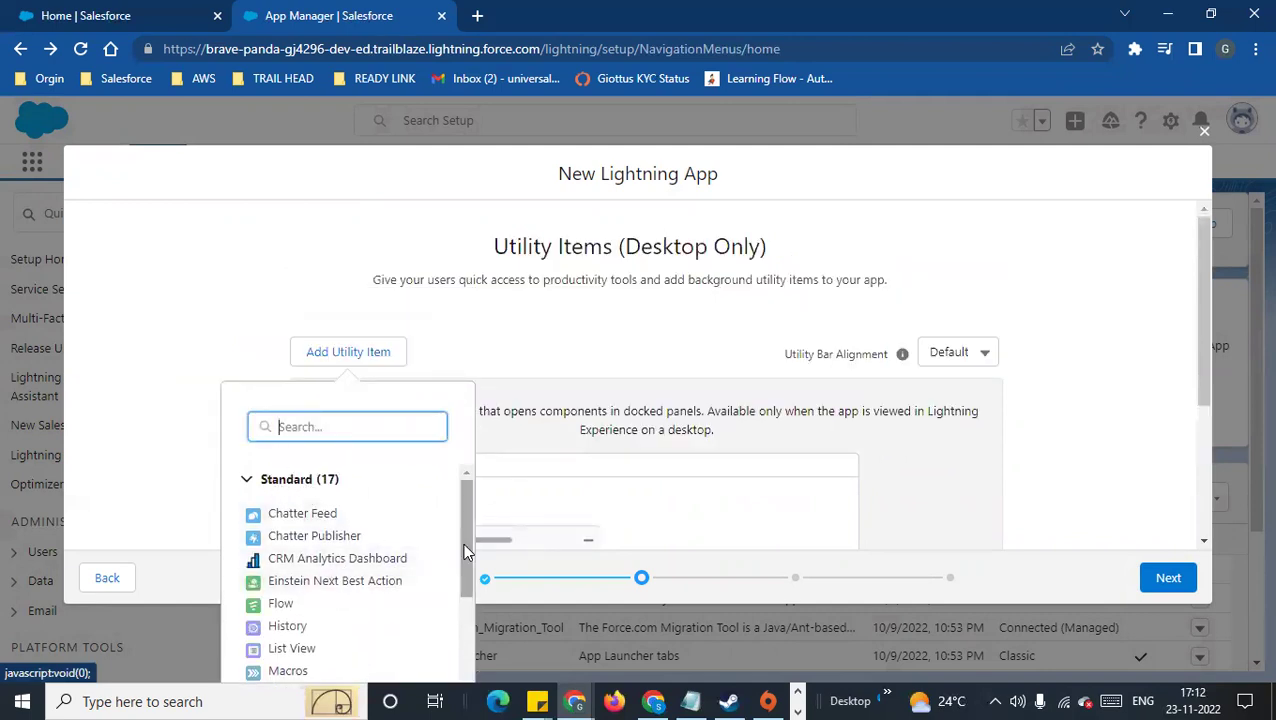
pyautogui.moveTo(463, 542); pyautogui.dragTo(459, 579)
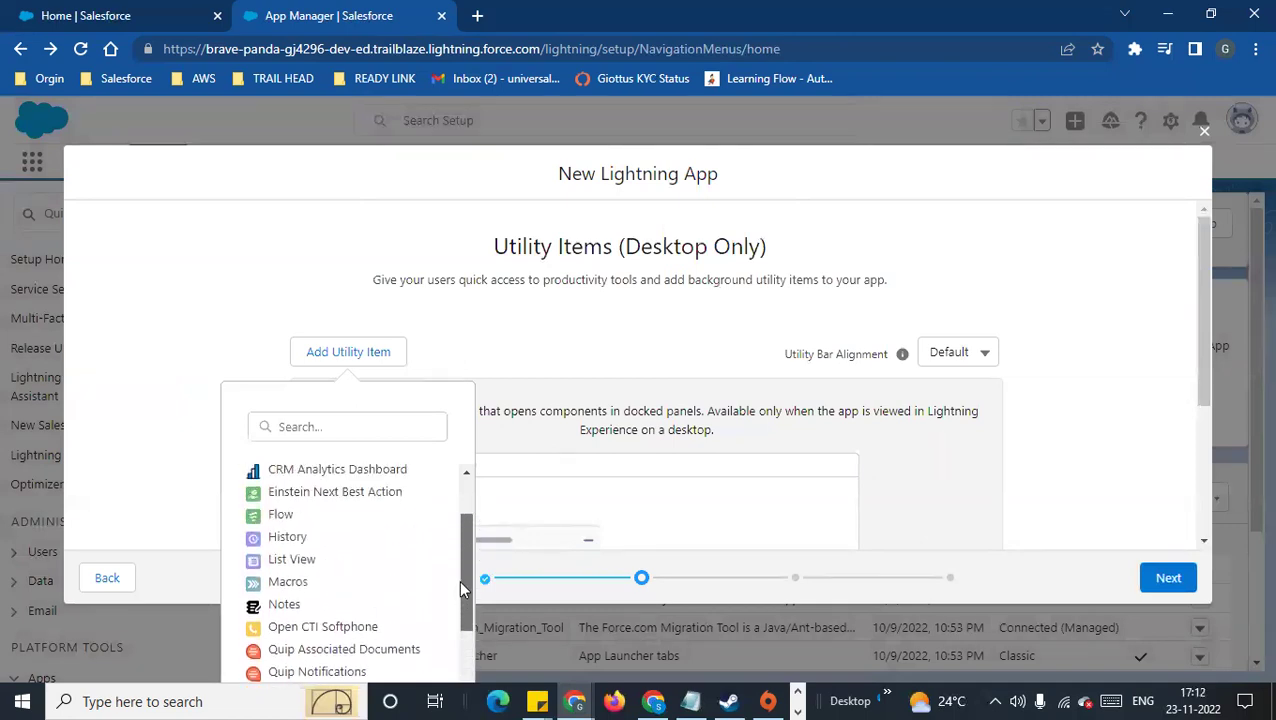
pyautogui.click(286, 604)
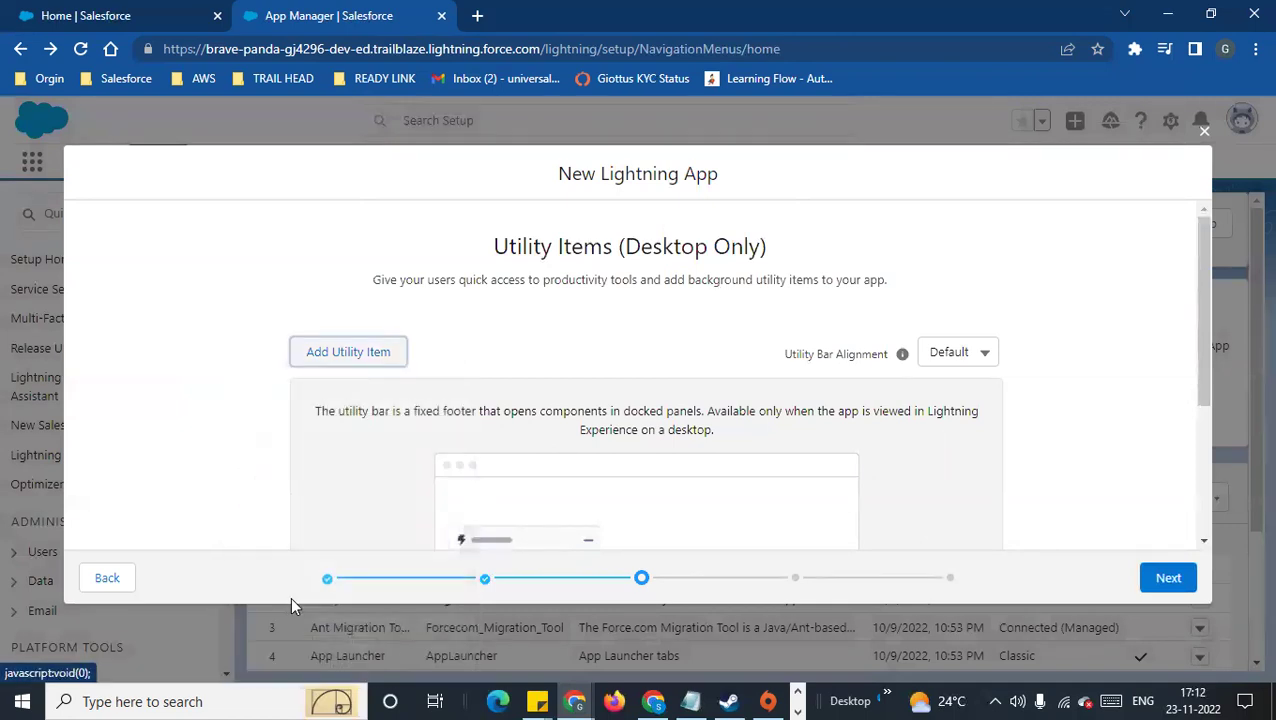
# - Add Chatter Feed as another utility item and advance to Navigation Items
pyautogui.click(362, 352)
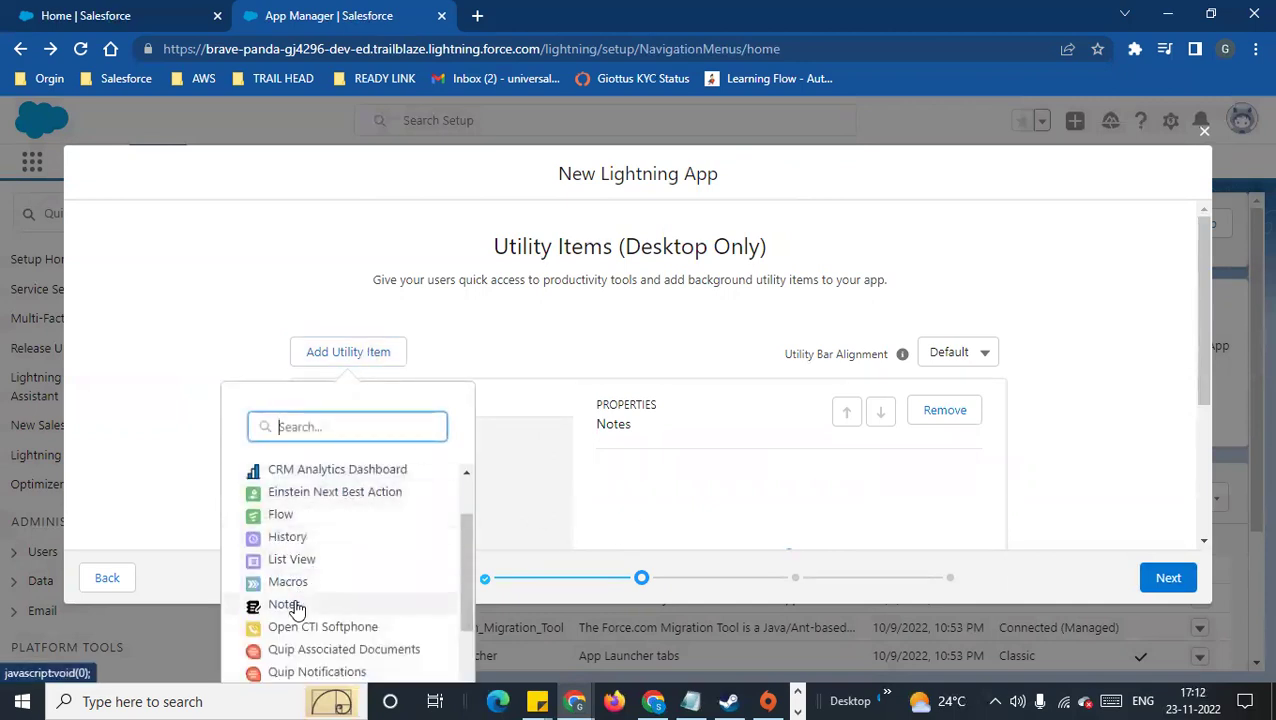
pyautogui.scroll(-3, 298, 608)
pyautogui.scroll(5, 300, 610)
pyautogui.click(296, 516)
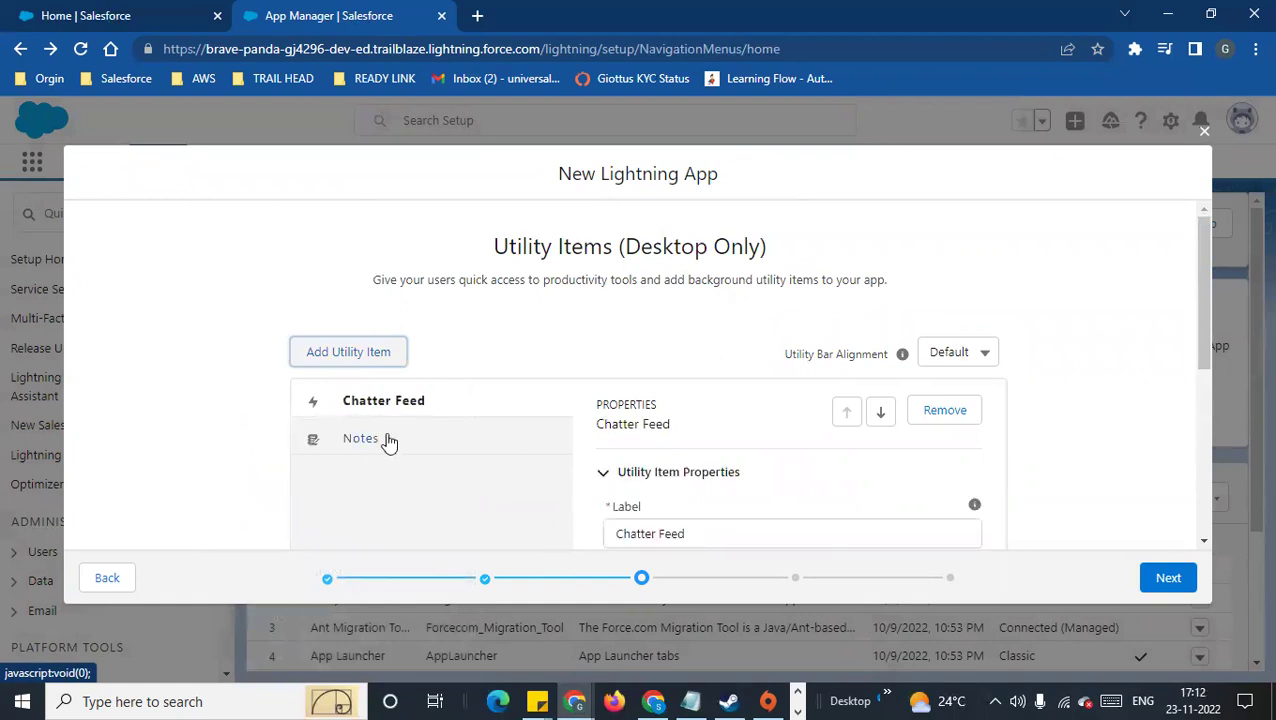
pyautogui.click(535, 337)
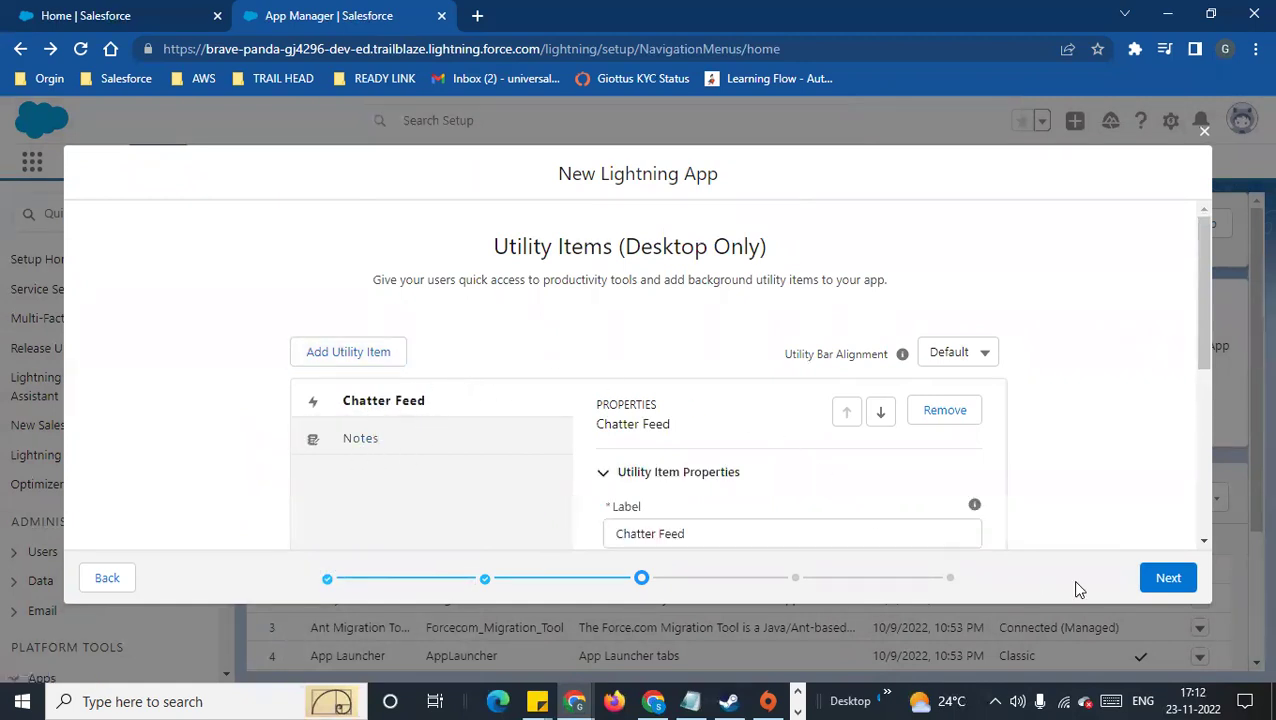
pyautogui.click(1160, 578)
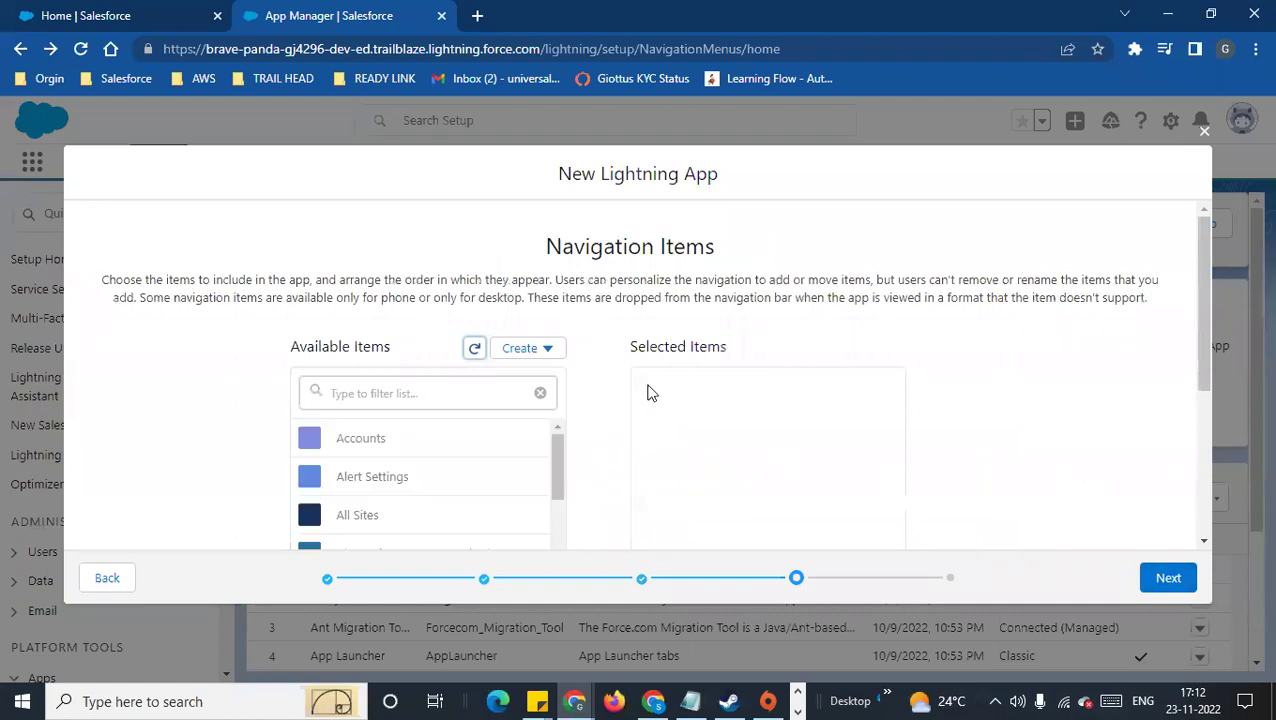
# - Add Accounts to the app's selected navigation items
pyautogui.moveTo(547, 246); pyautogui.dragTo(760, 268)
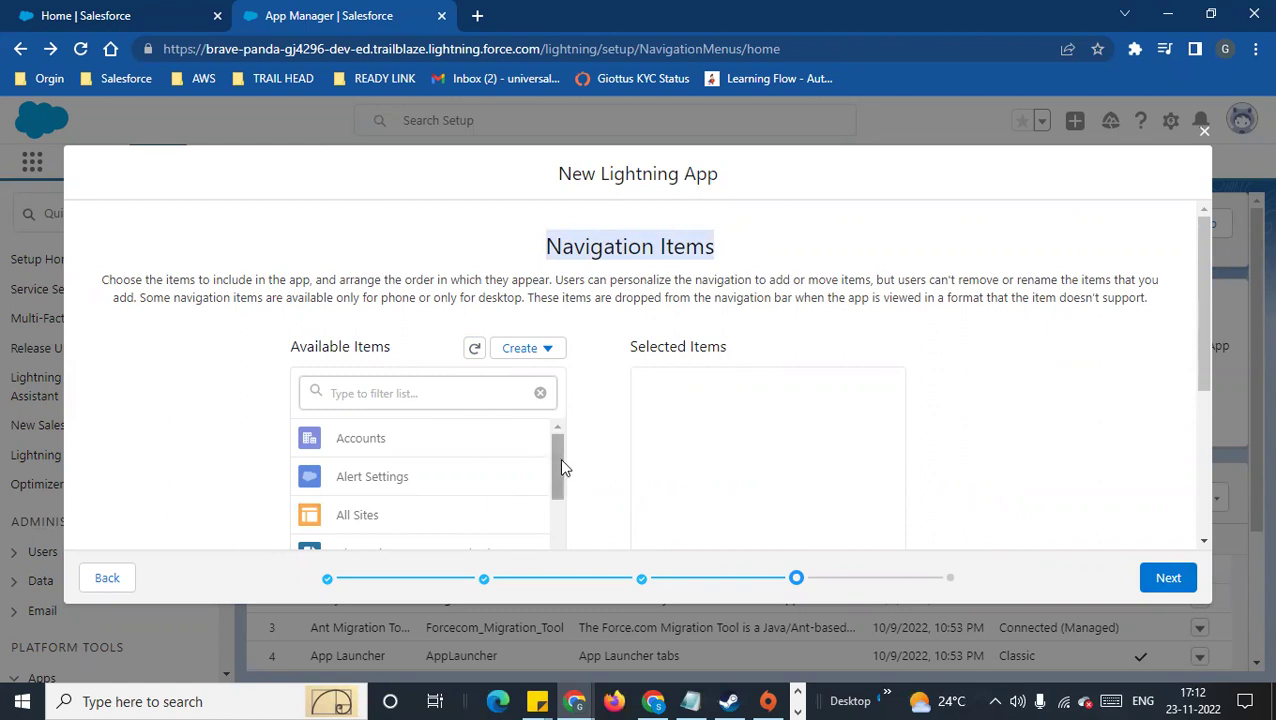
pyautogui.click(545, 350)
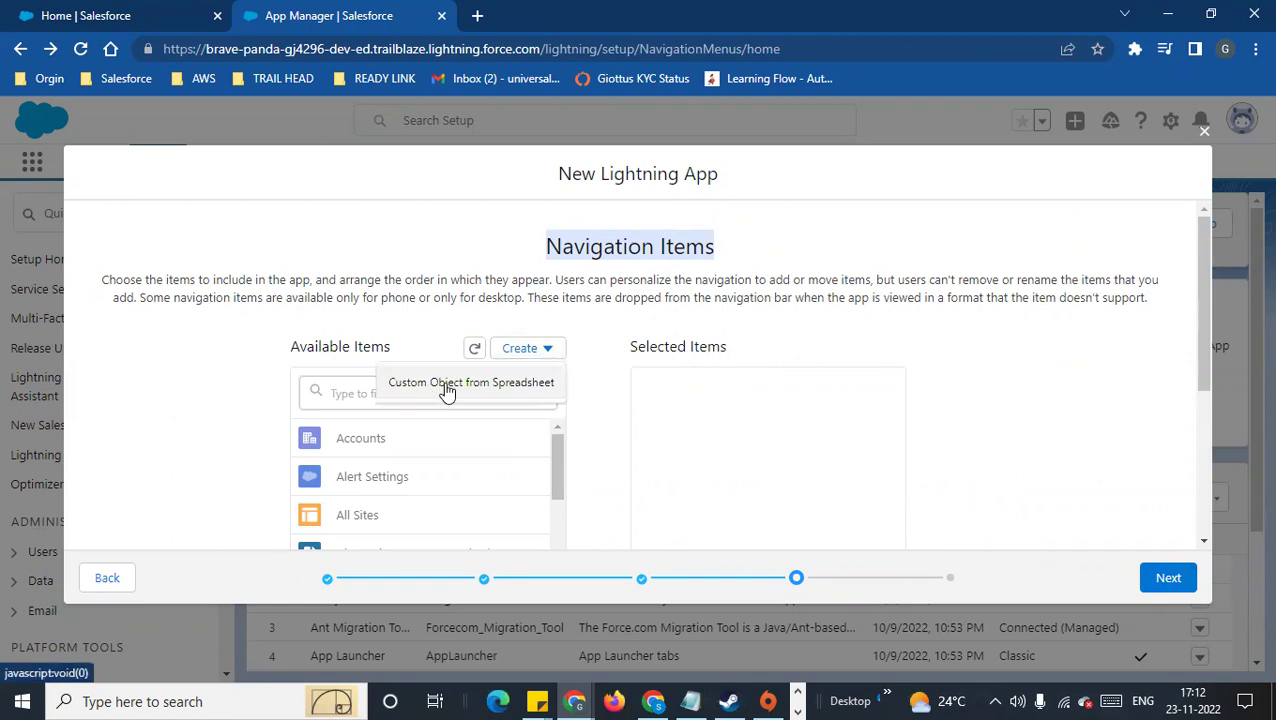
pyautogui.click(492, 350)
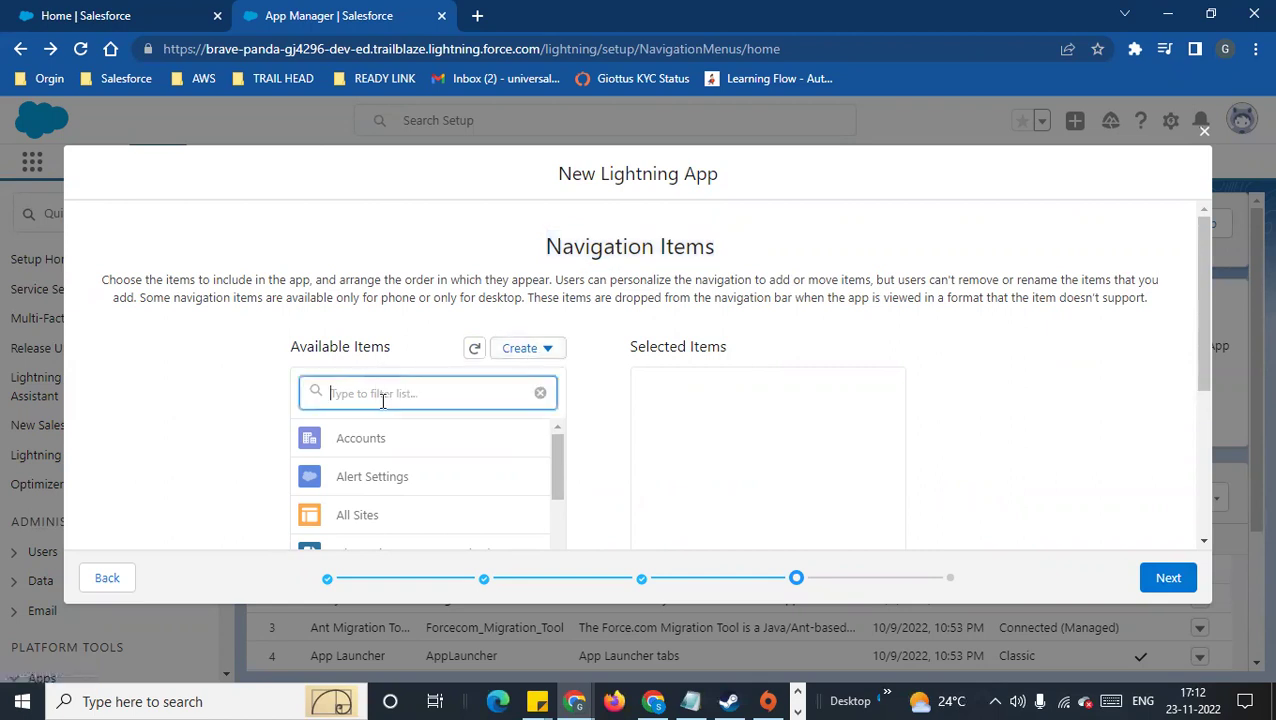
pyautogui.scroll(-2, 385, 430)
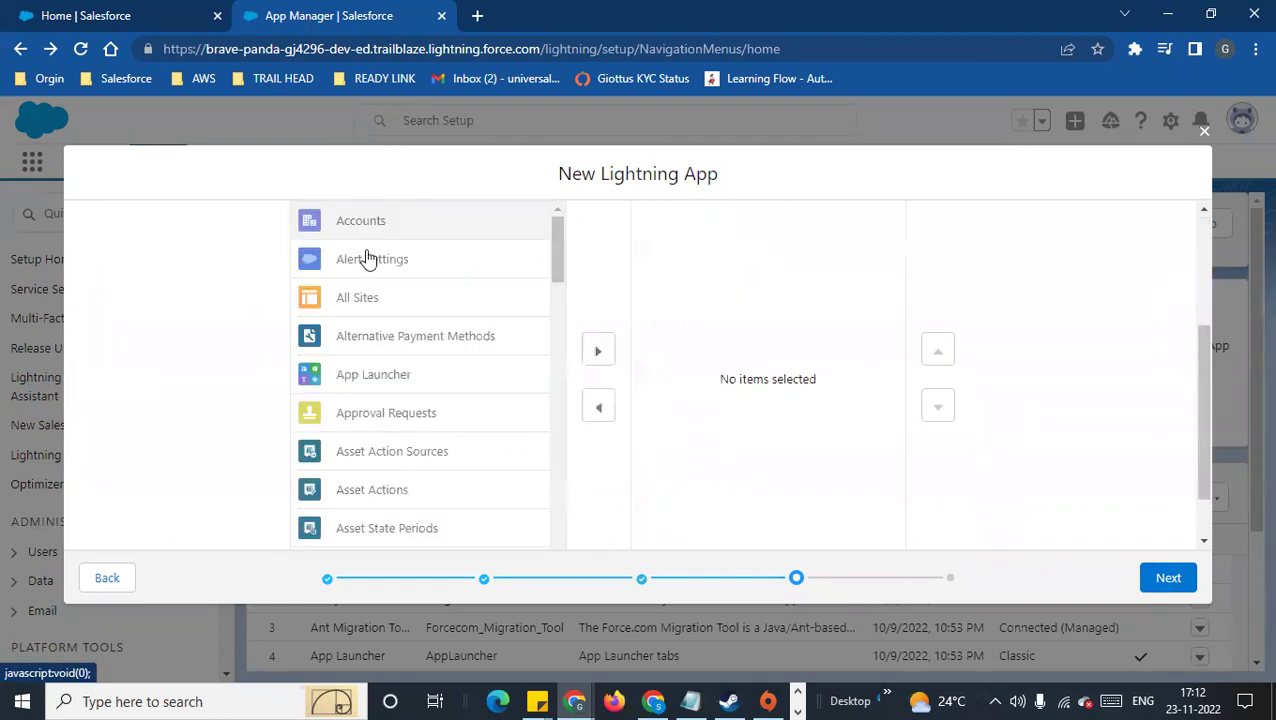
pyautogui.click(599, 354)
pyautogui.scroll(3, 917, 416)
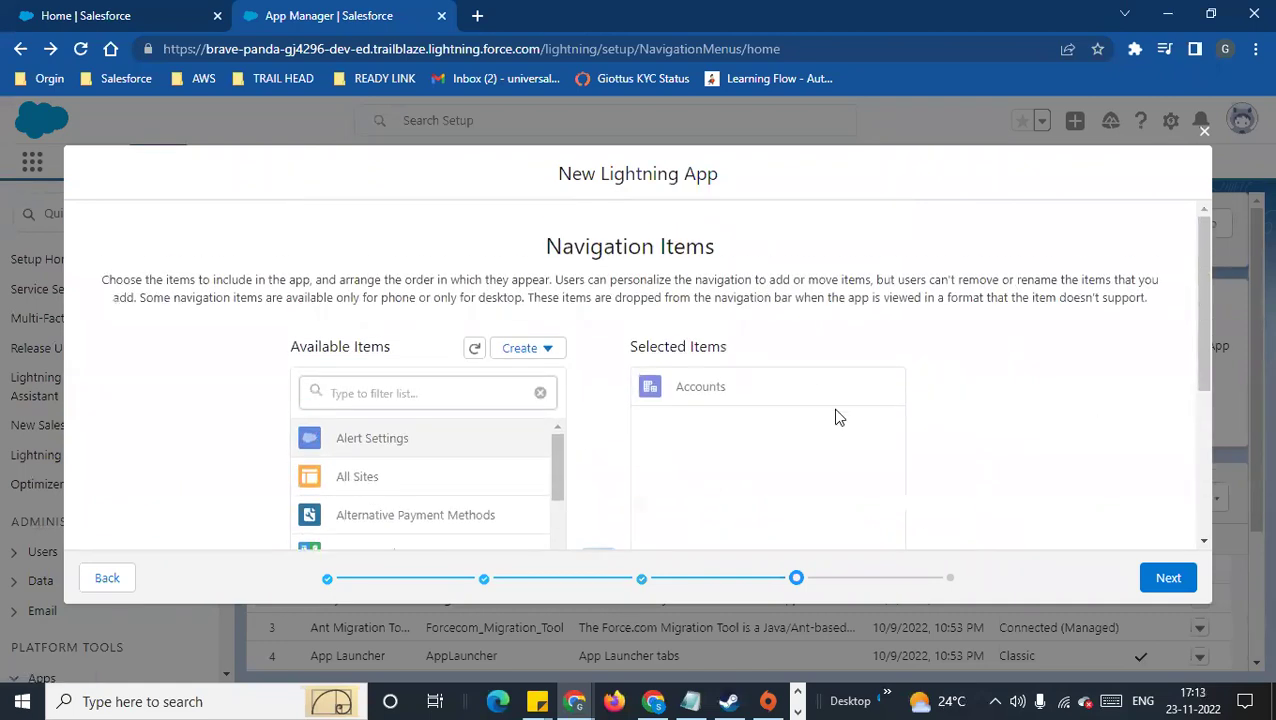
# - Filter the available items by "contacts" and add Contacts to the selected navigation items
pyautogui.click(373, 393)
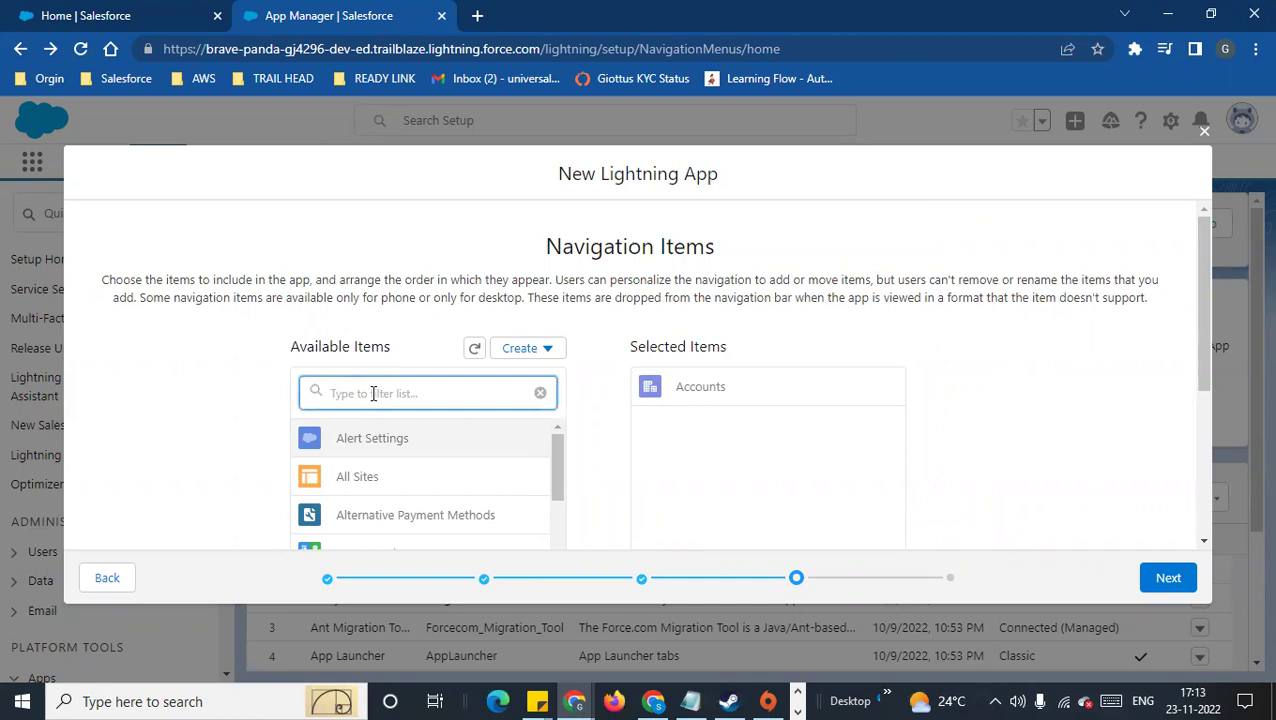
pyautogui.write('contacts')
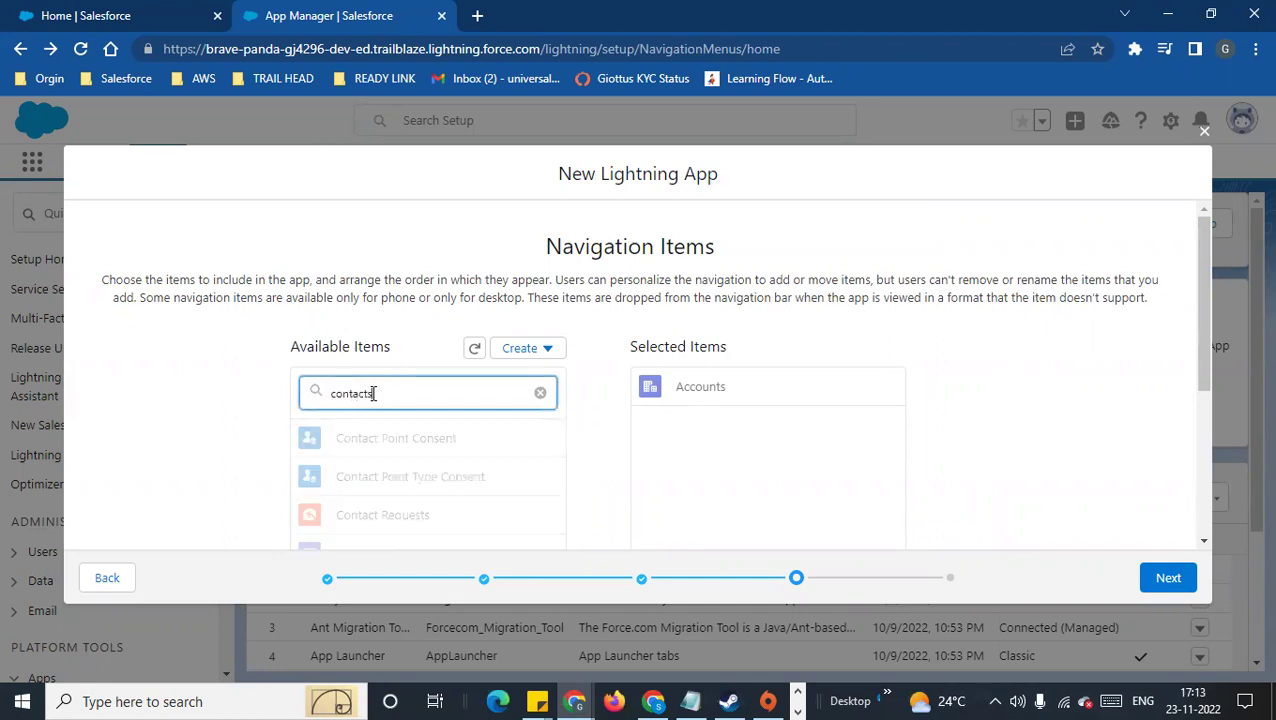
pyautogui.scroll(-3, 370, 455)
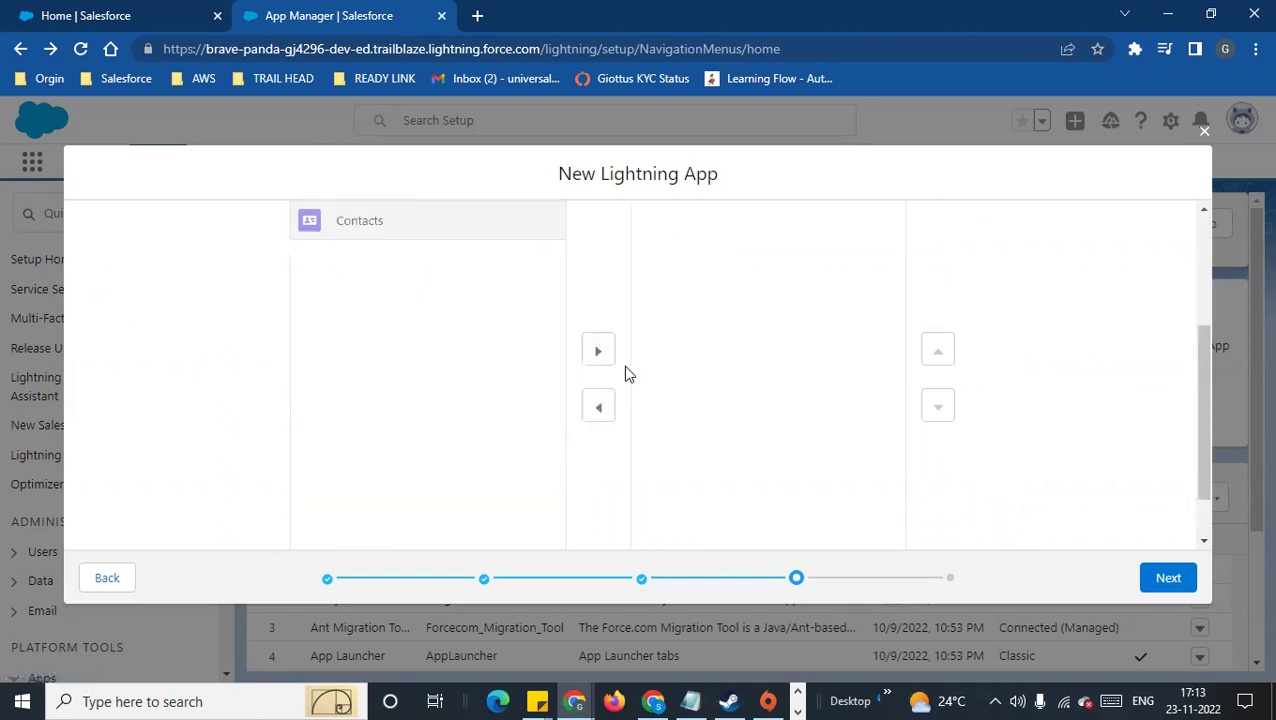
pyautogui.click(598, 351)
pyautogui.scroll(3, 550, 375)
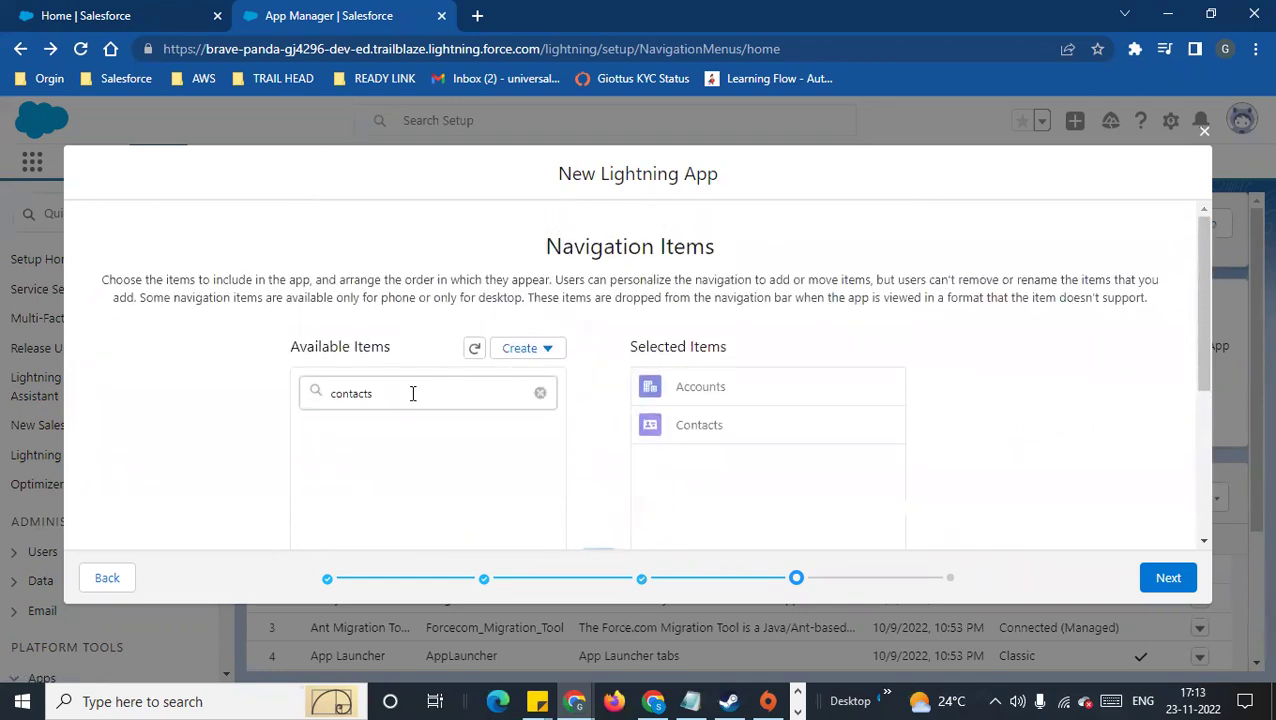
# - Filter the available items by "car" and add the cars object to the selected navigation items
pyautogui.click(539, 393)
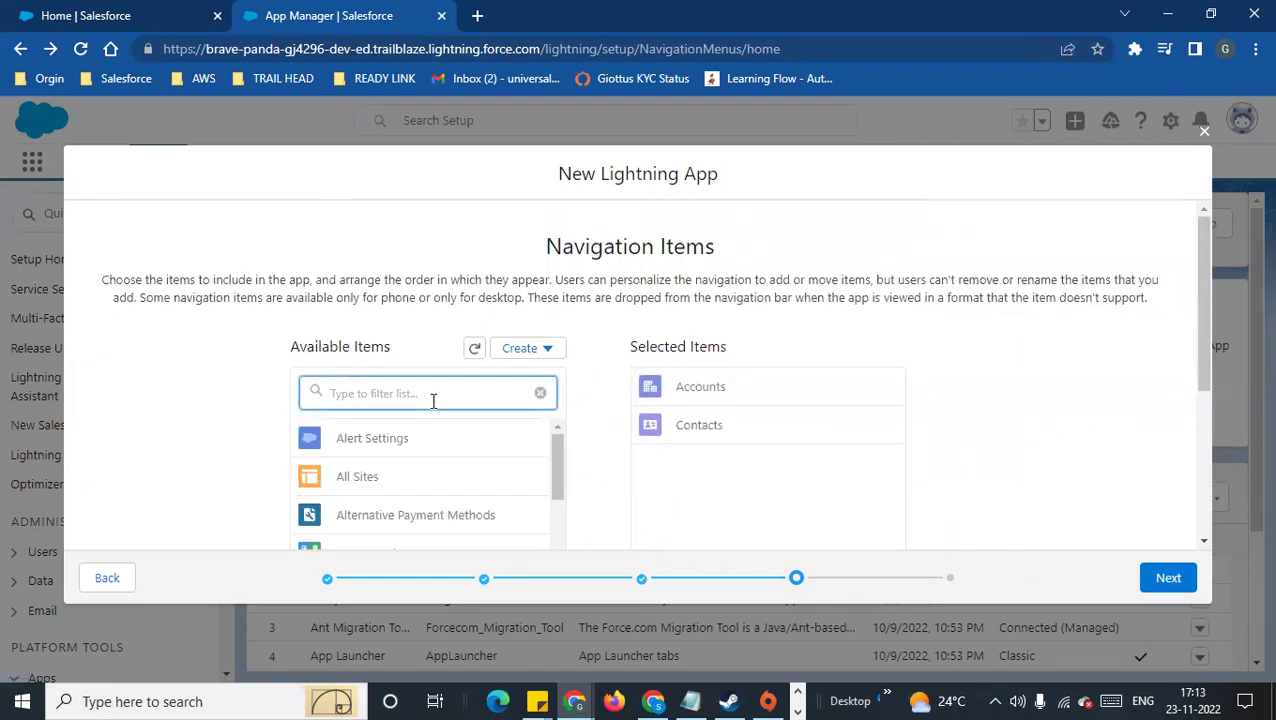
pyautogui.write('car')
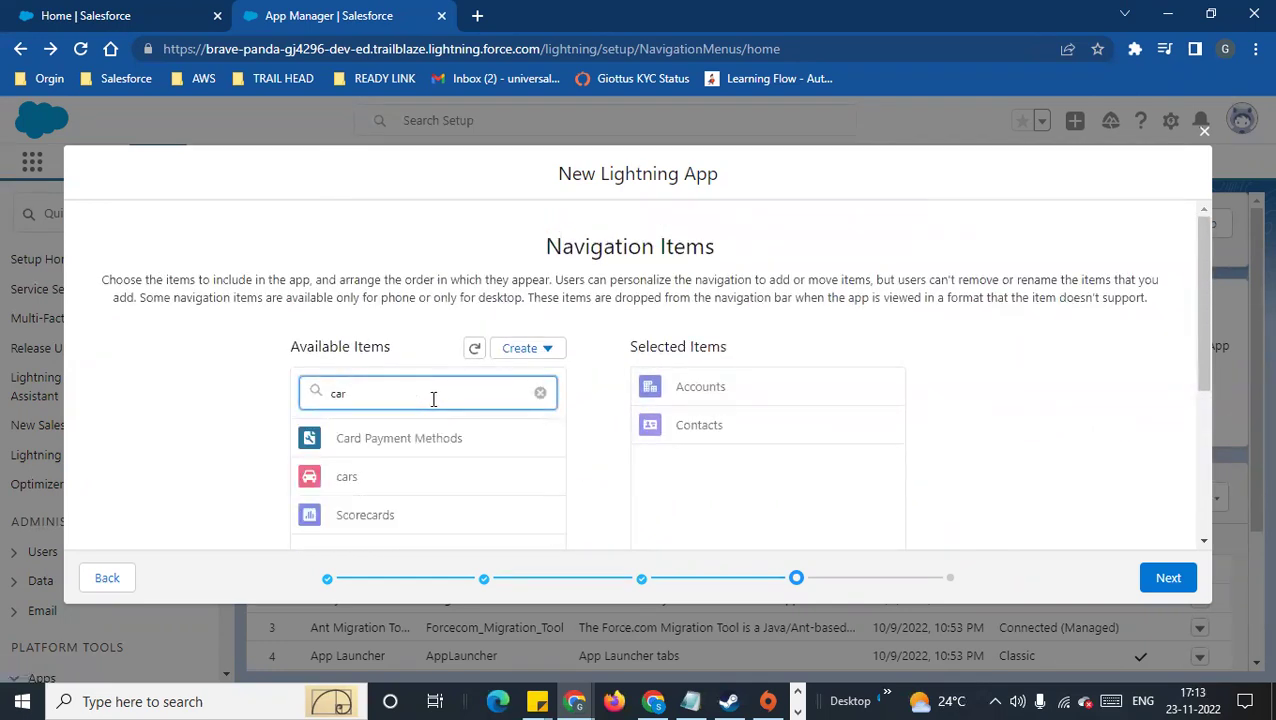
pyautogui.click(376, 484)
pyautogui.scroll(-2, 374, 490)
pyautogui.click(594, 352)
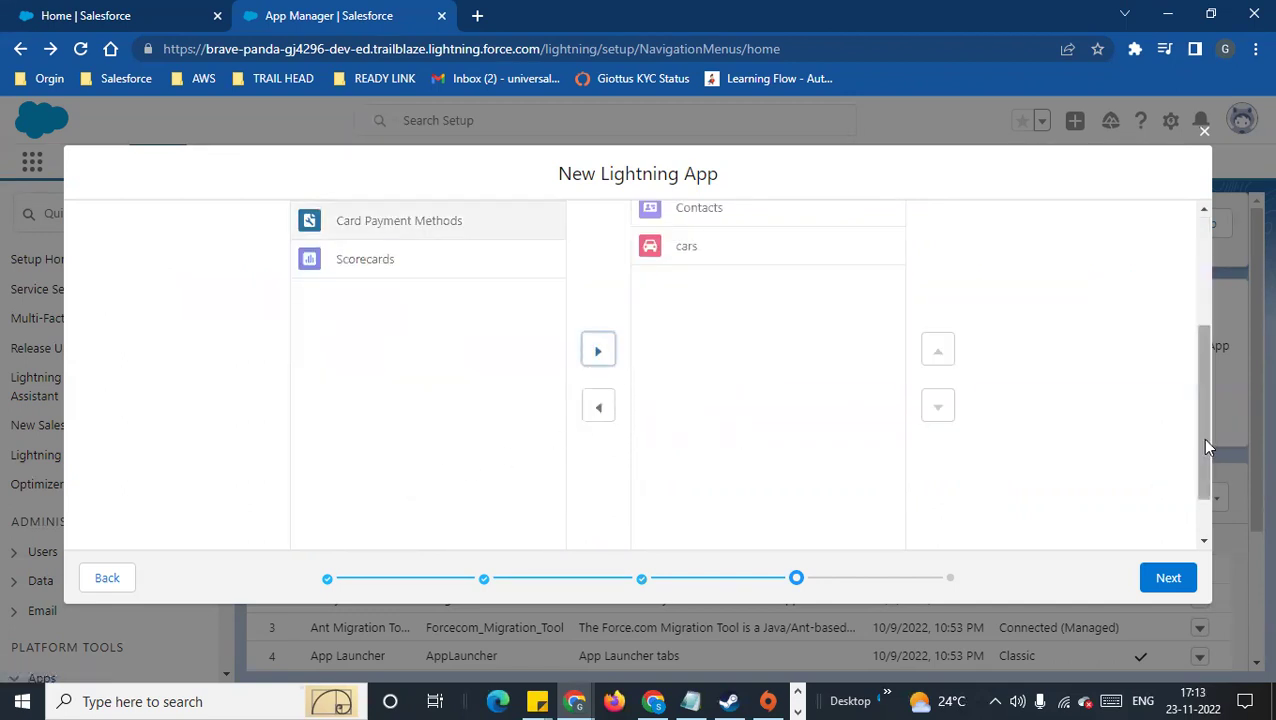
pyautogui.moveTo(1201, 438); pyautogui.dragTo(1197, 325)
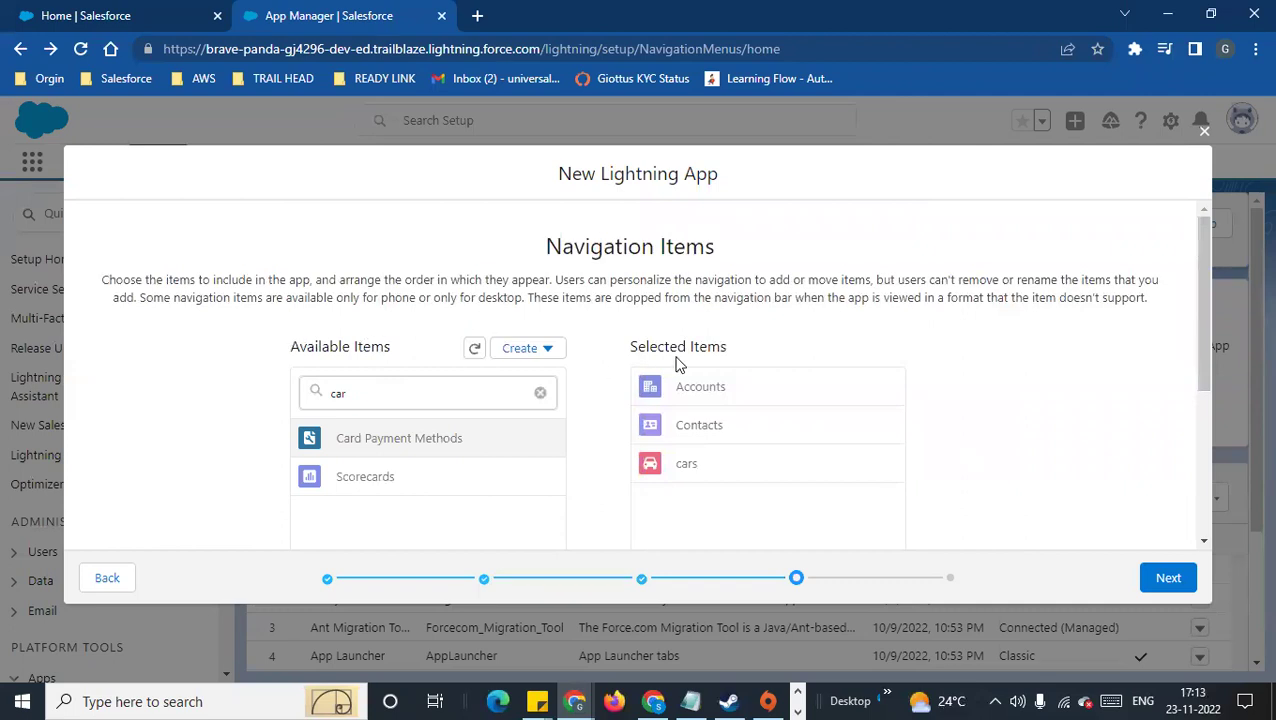
# - Filter the available items by "home" and add the Home item with the pink house icon to the selected items
pyautogui.click(541, 394)
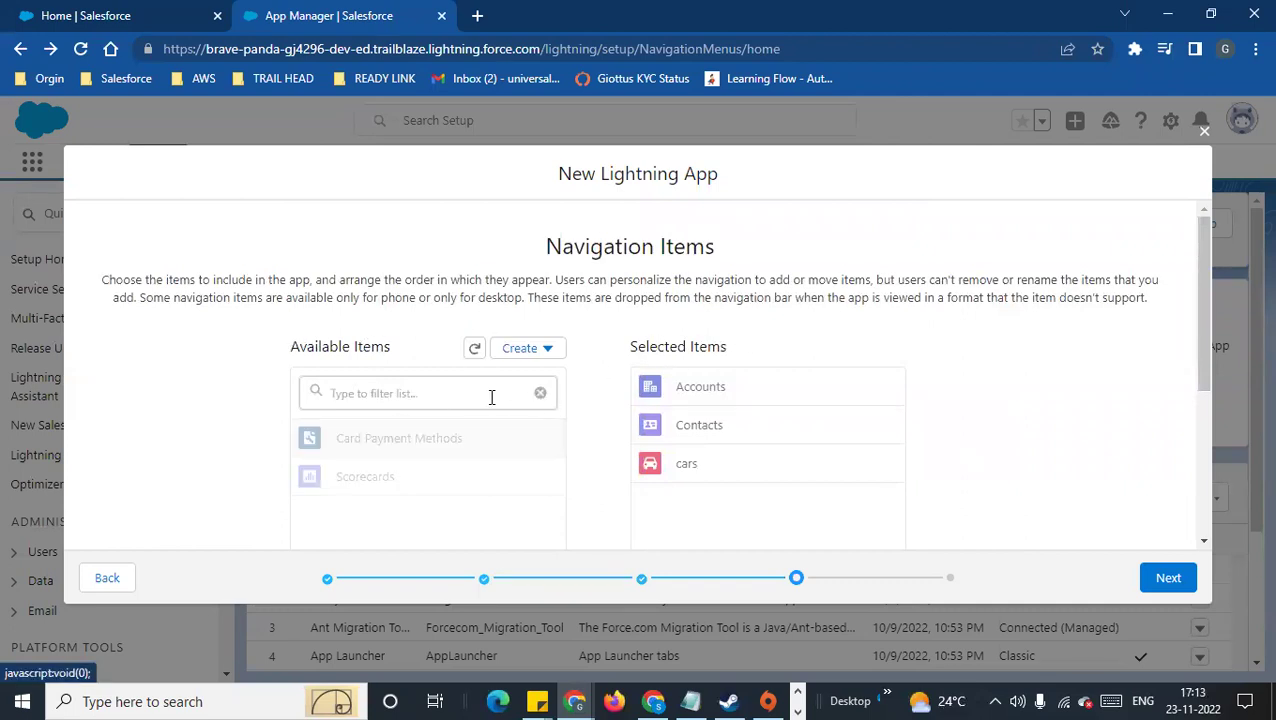
pyautogui.write('home')
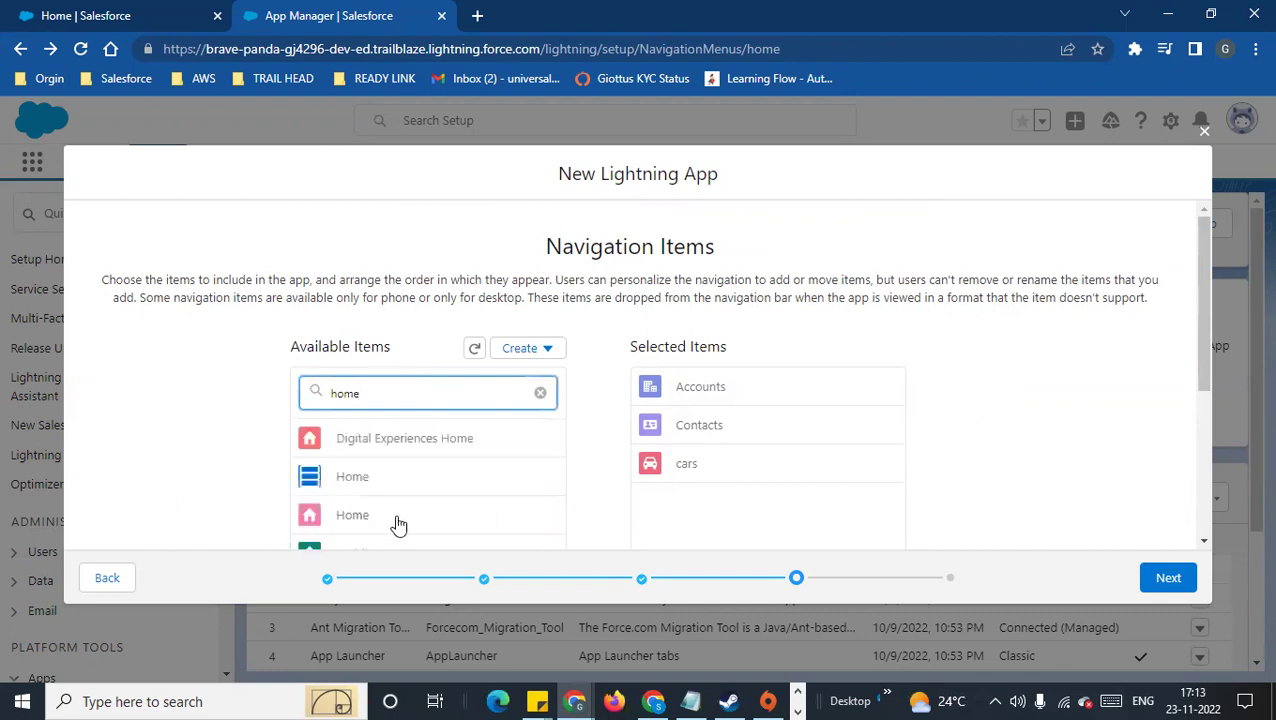
pyautogui.click(396, 515)
pyautogui.click(596, 349)
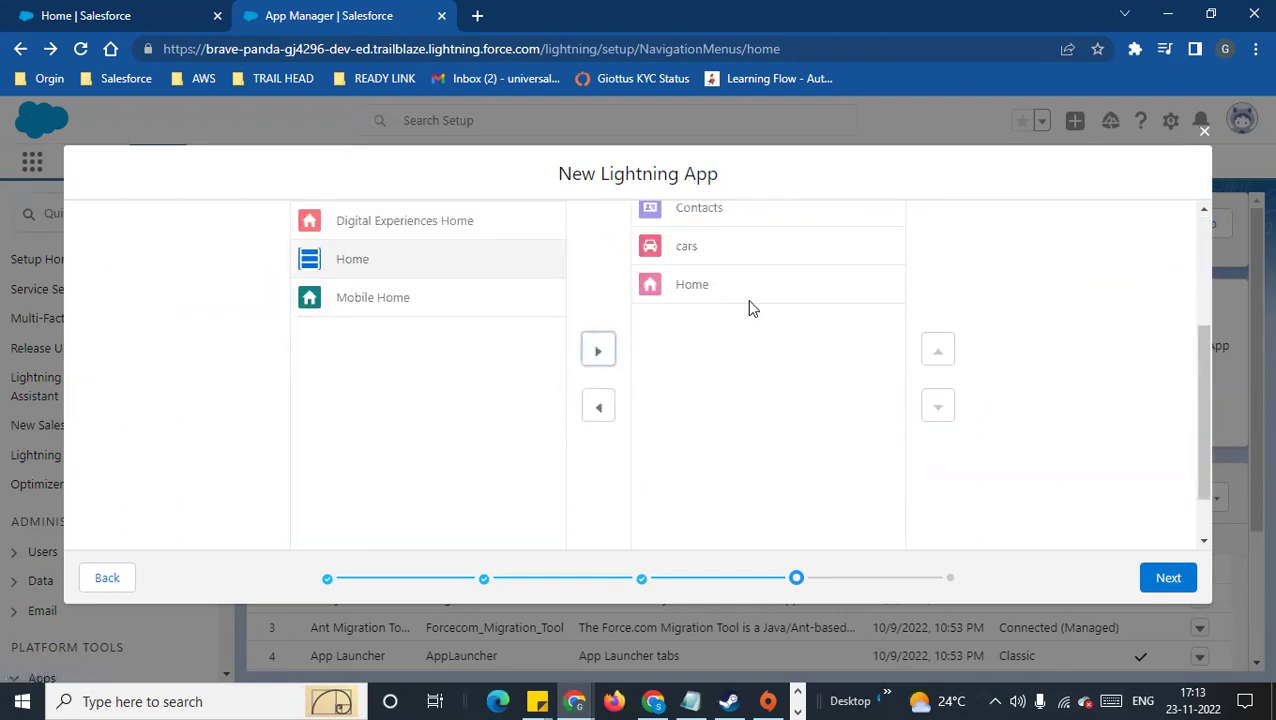
# - Move Home to first place in the selected navigation items, above Accounts
pyautogui.click(683, 285)
pyautogui.moveTo(1203, 429); pyautogui.dragTo(1190, 338)
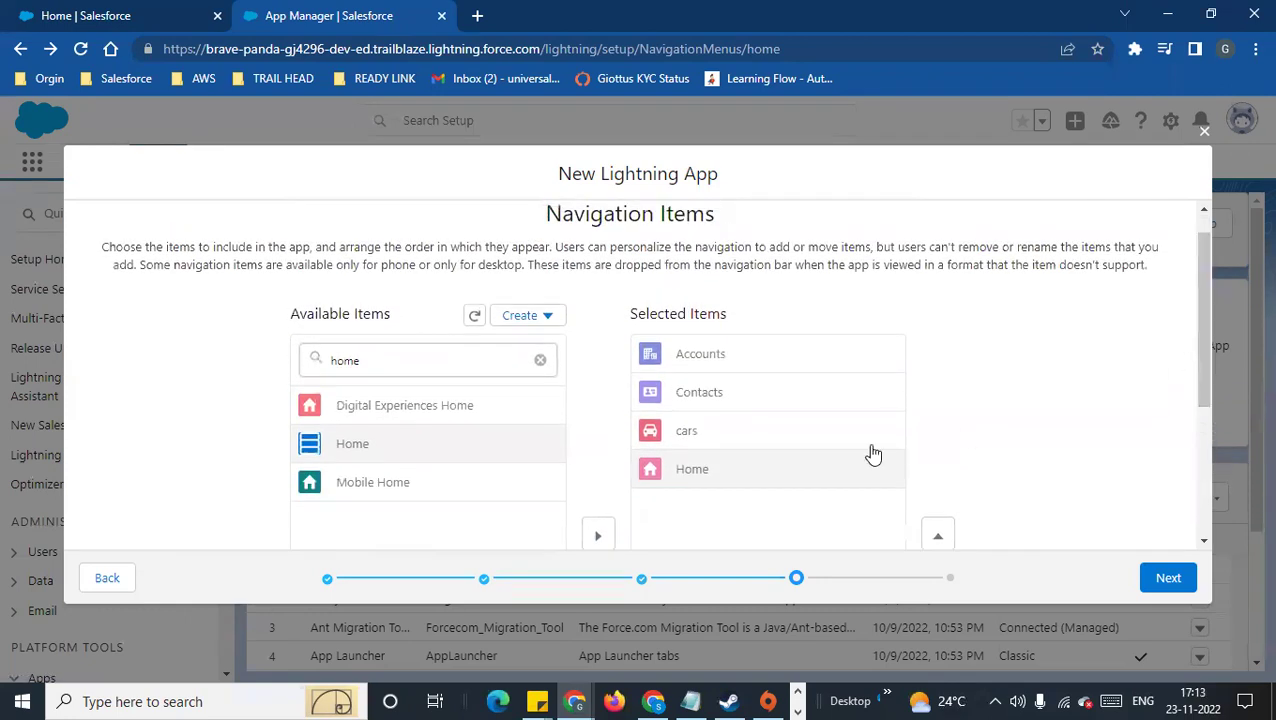
pyautogui.click(939, 538)
pyautogui.click(939, 538)
pyautogui.click(939, 538)
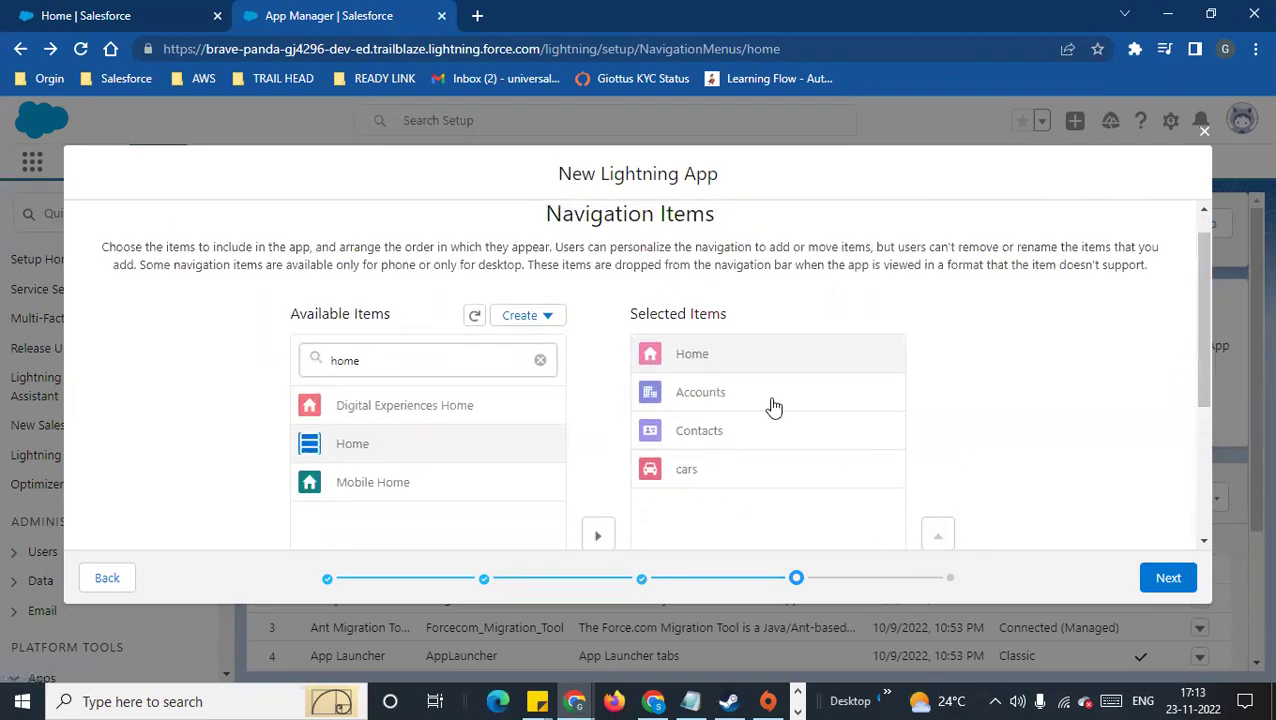
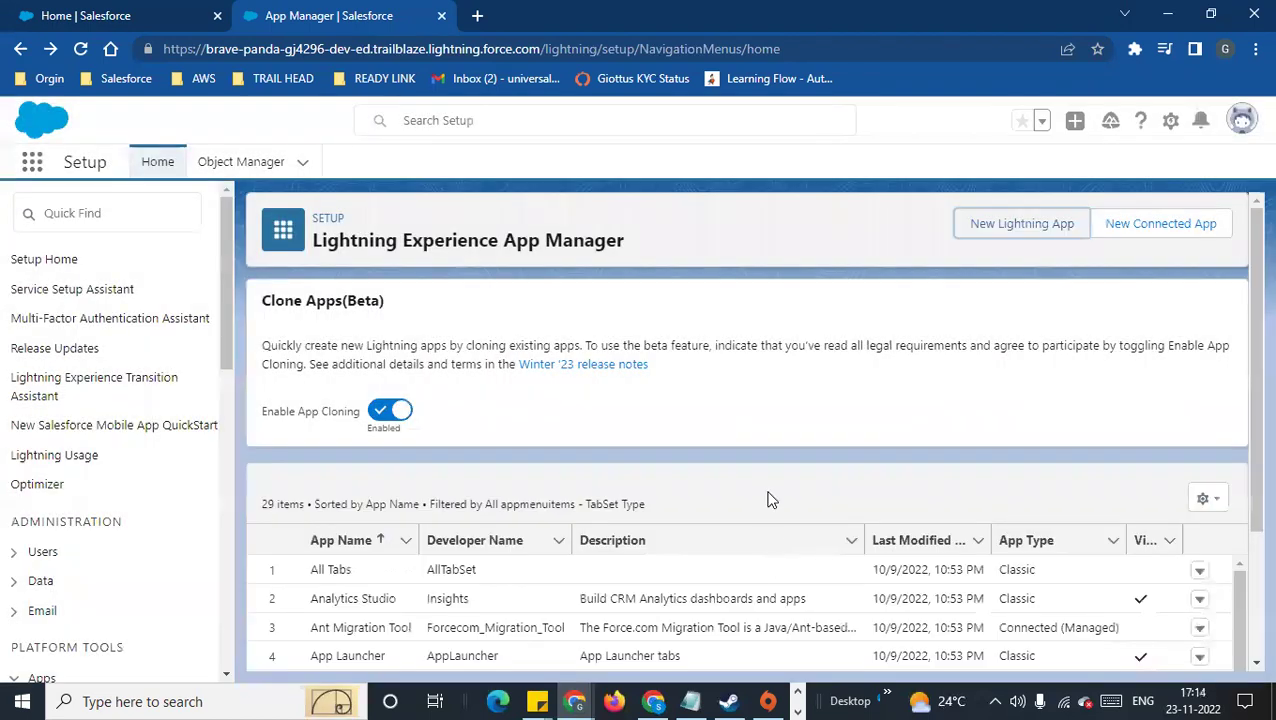
# - Locate the SFDC Cars app in the App Manager list
pyautogui.scroll(-10, 604, 460)
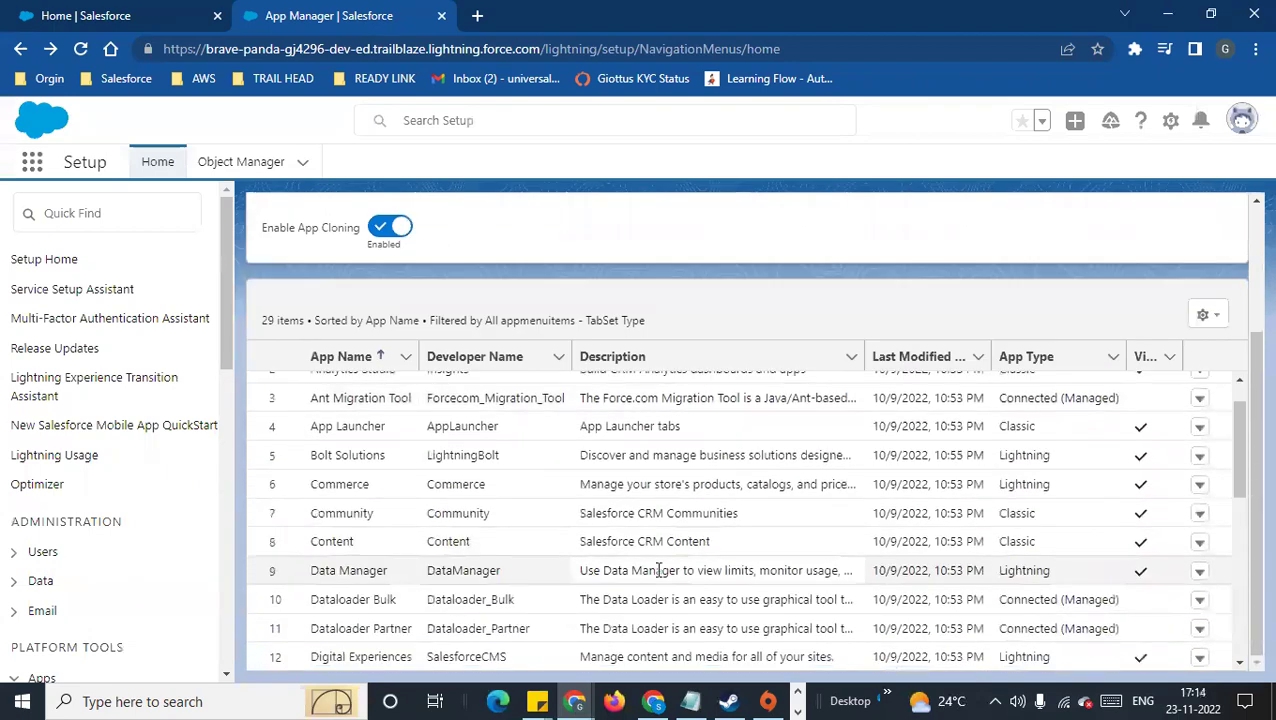
pyautogui.scroll(-1, 470, 560)
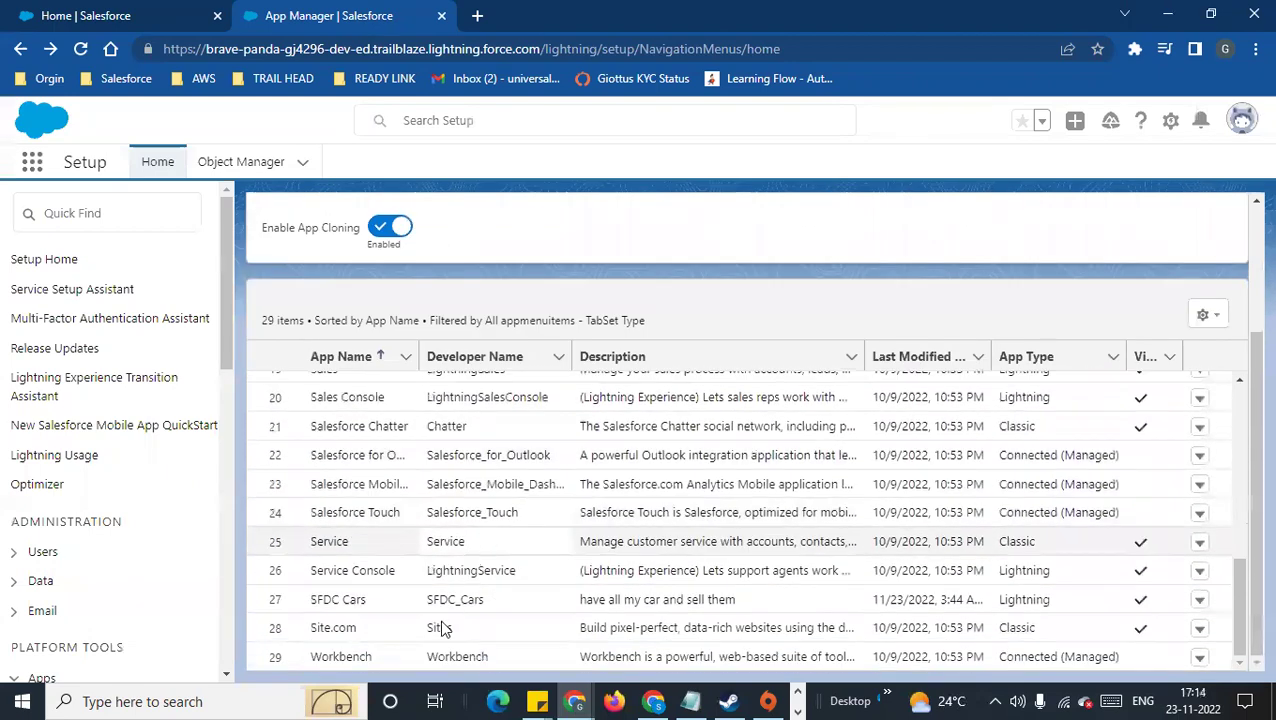
pyautogui.click(395, 598)
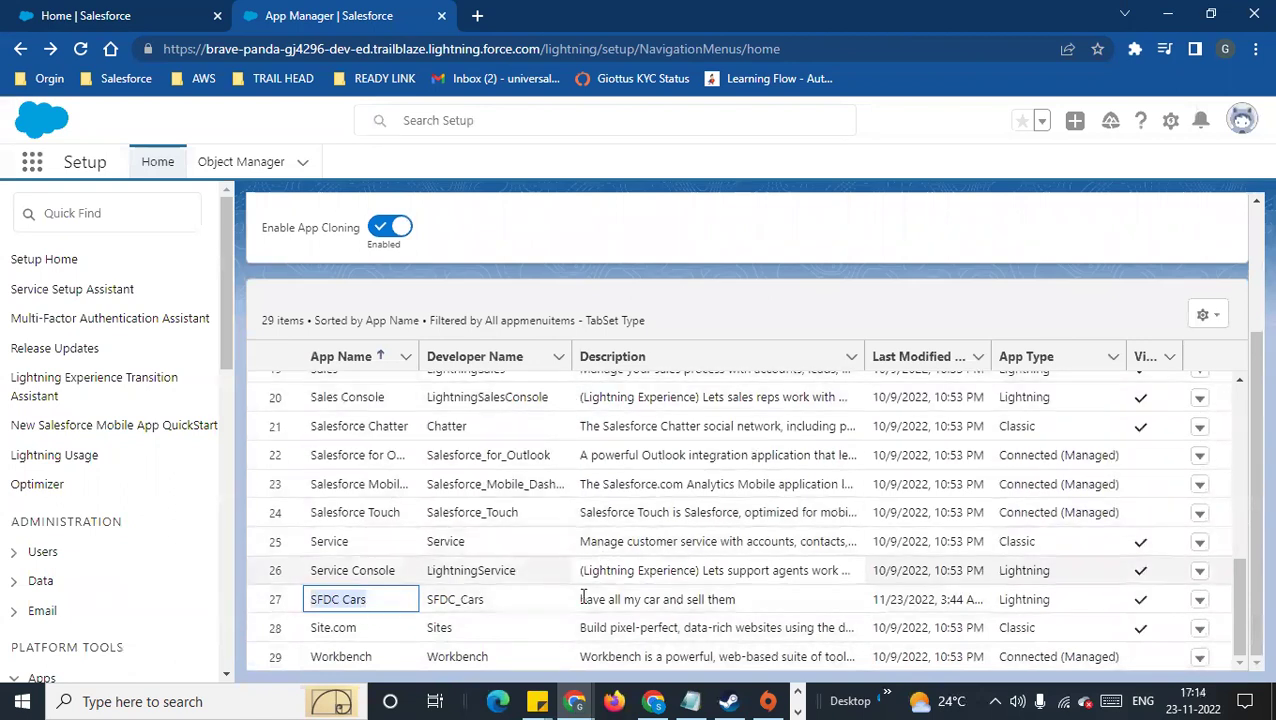
# - Find SFDC Cars among all apps in the App Launcher and open it
pyautogui.click(1004, 604)
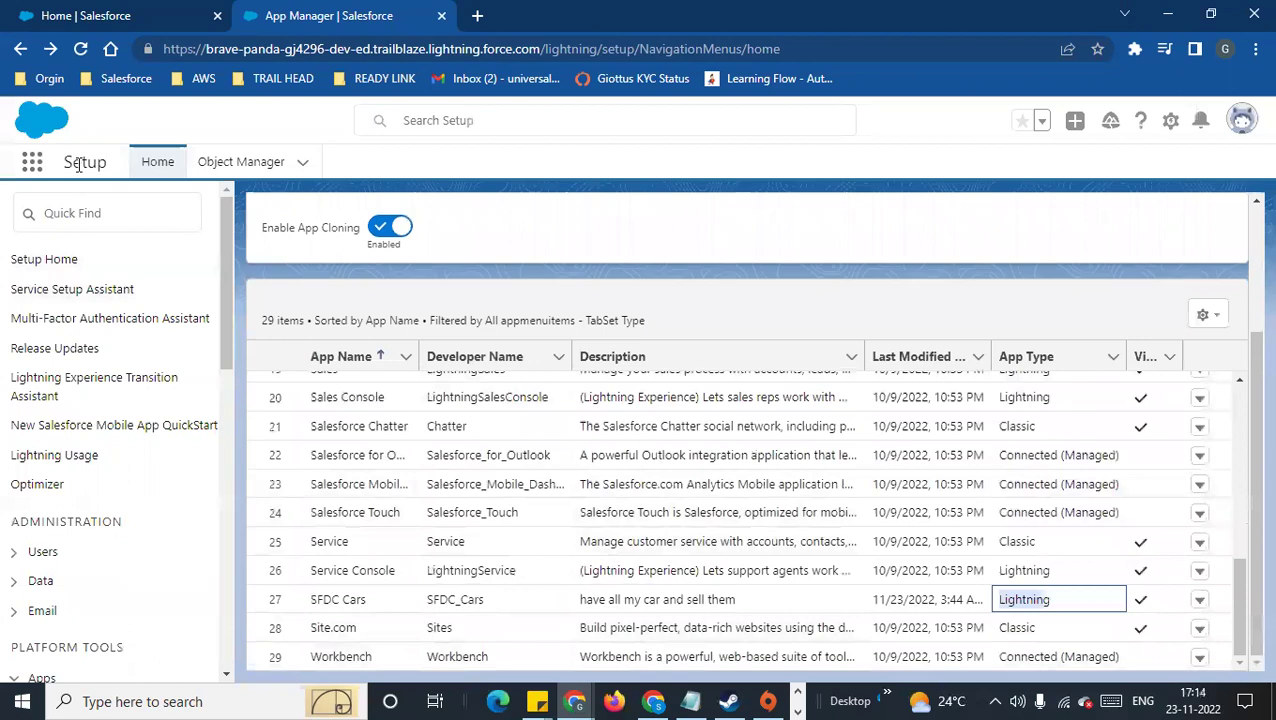
pyautogui.click(33, 166)
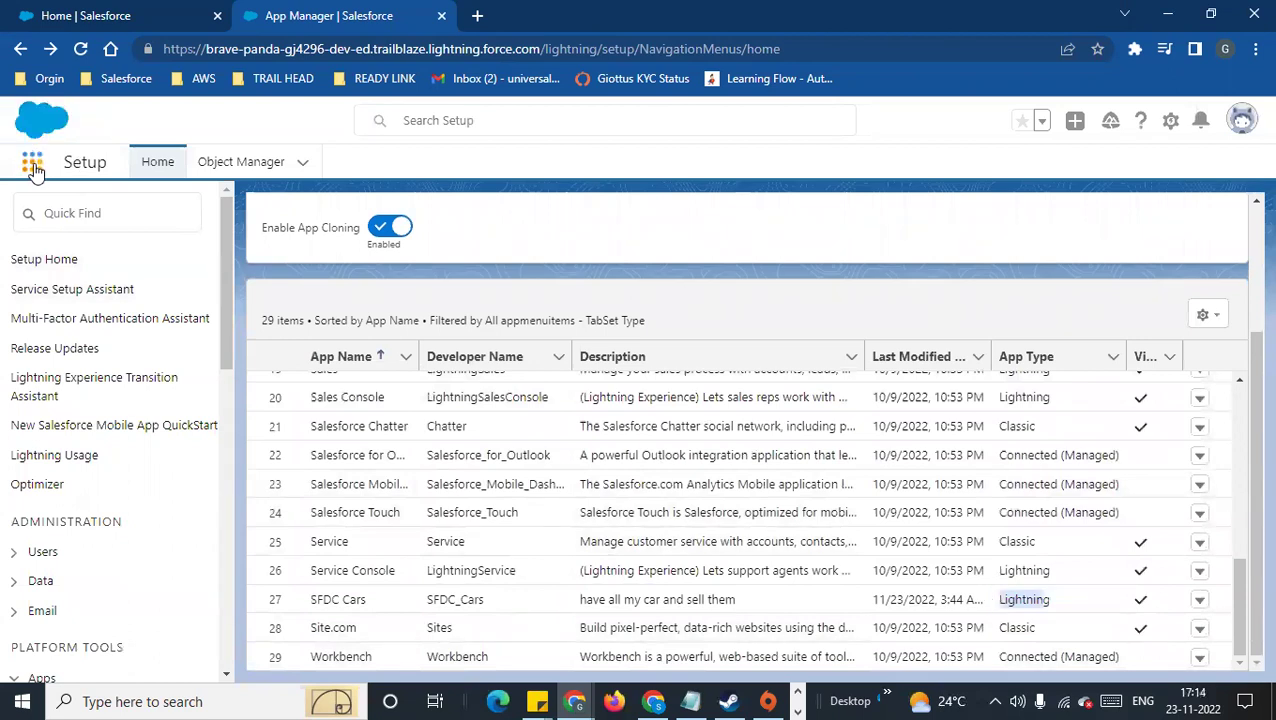
pyautogui.click(33, 168)
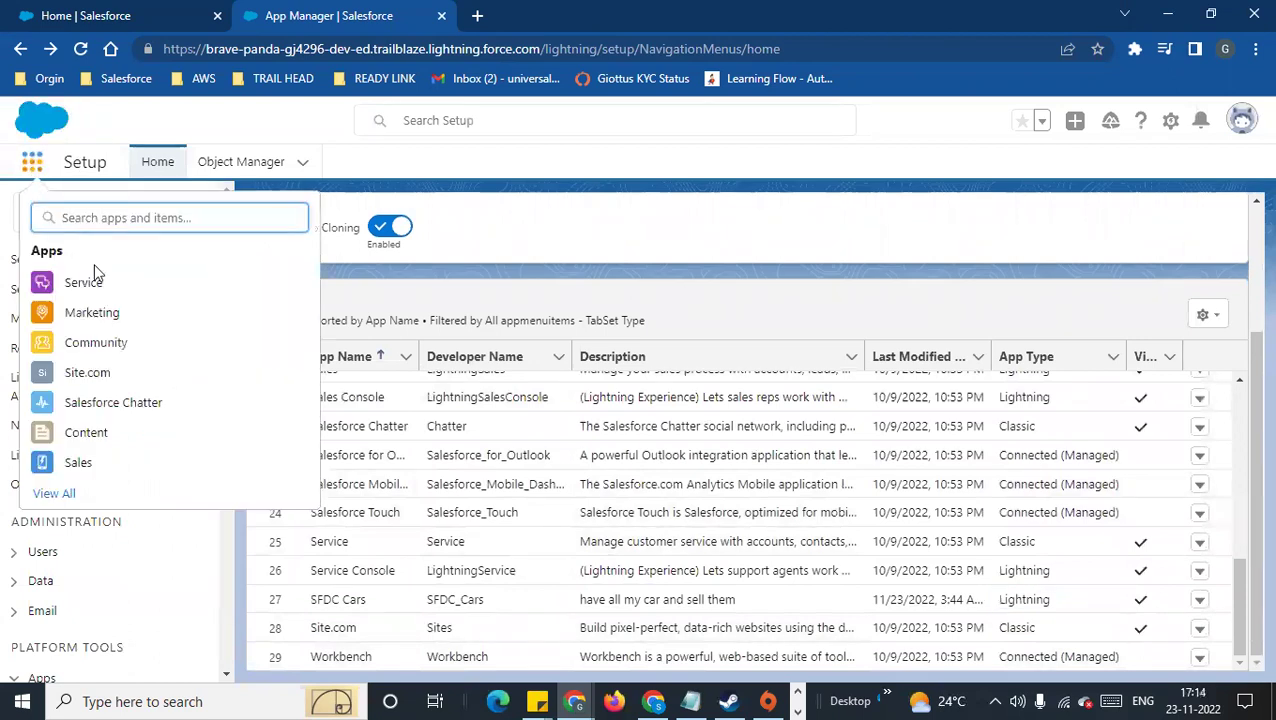
pyautogui.click(55, 496)
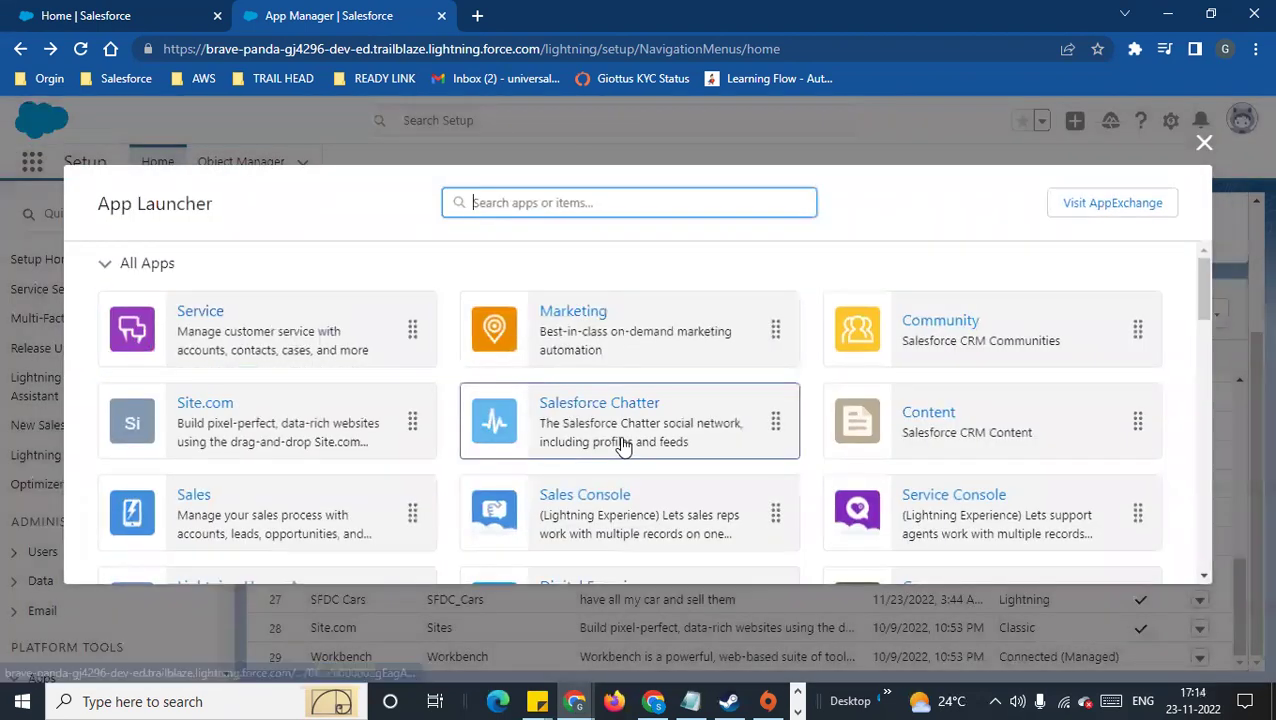
pyautogui.scroll(-2, 617, 441)
pyautogui.scroll(-1, 617, 441)
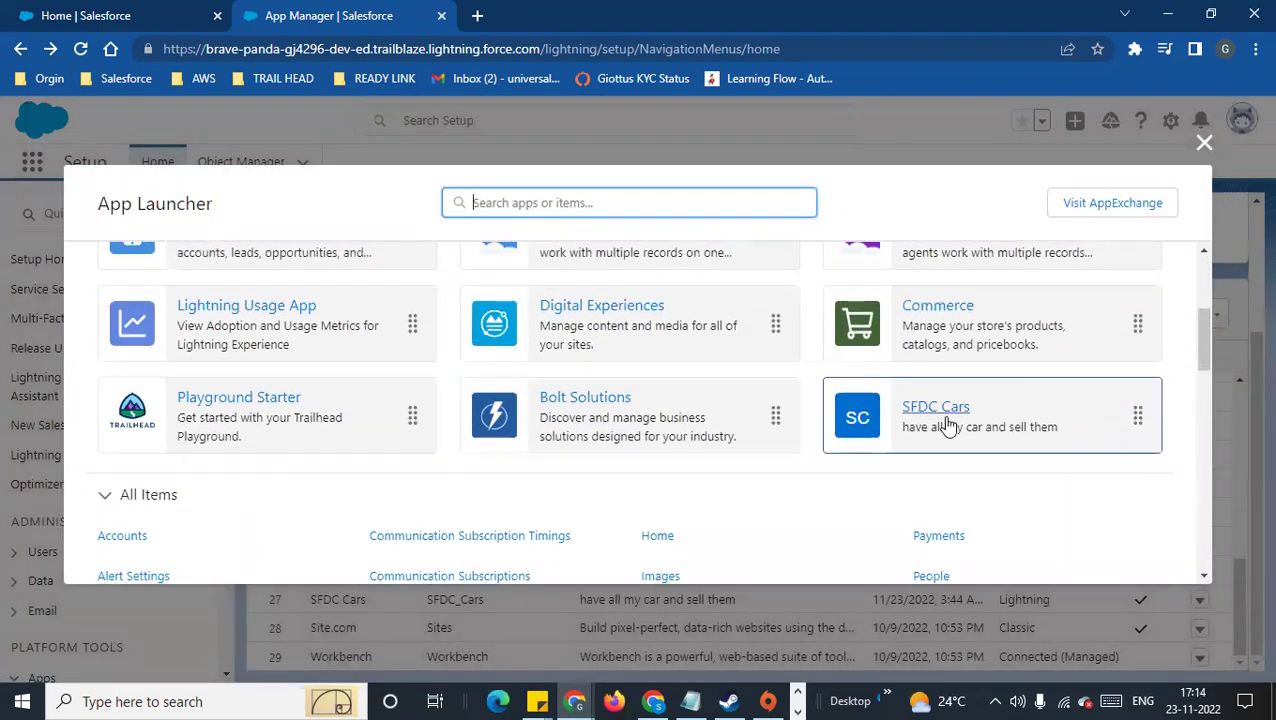
pyautogui.click(943, 418)
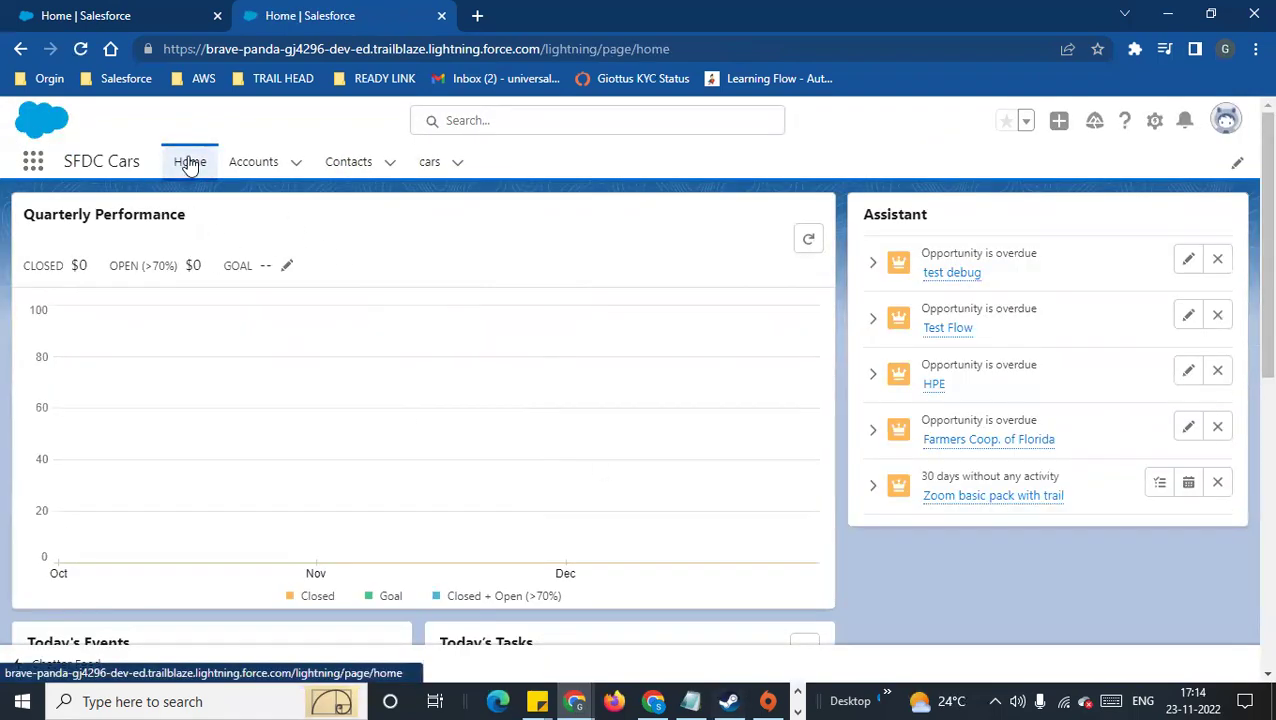
# - Look through the Accounts, Contacts and cars pages of the SFDC Cars app in turn
pyautogui.click(252, 168)
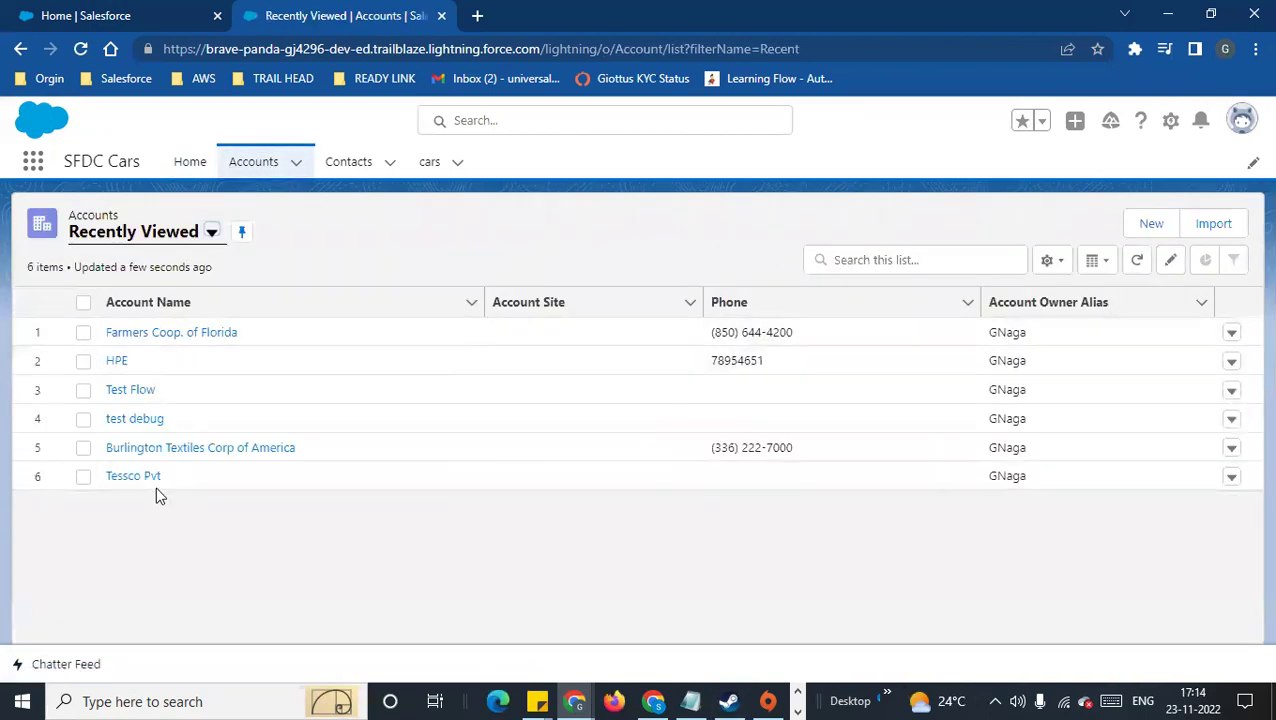
pyautogui.click(358, 172)
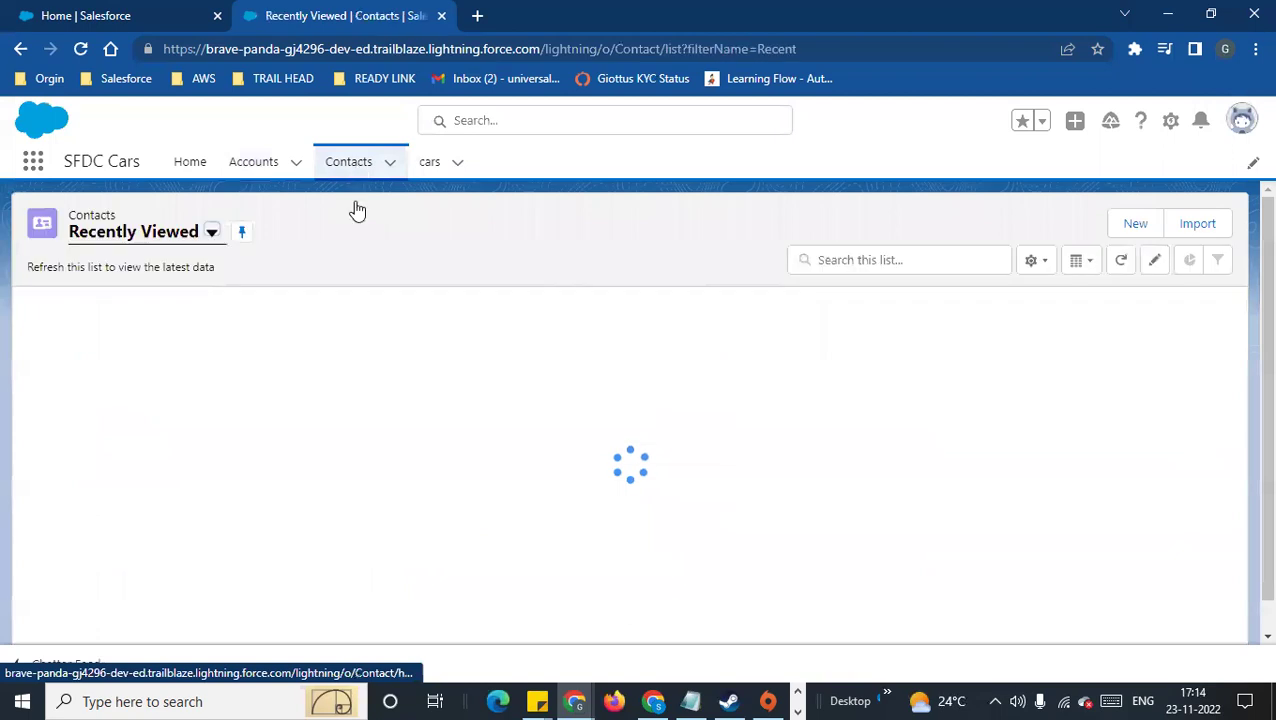
pyautogui.click(427, 170)
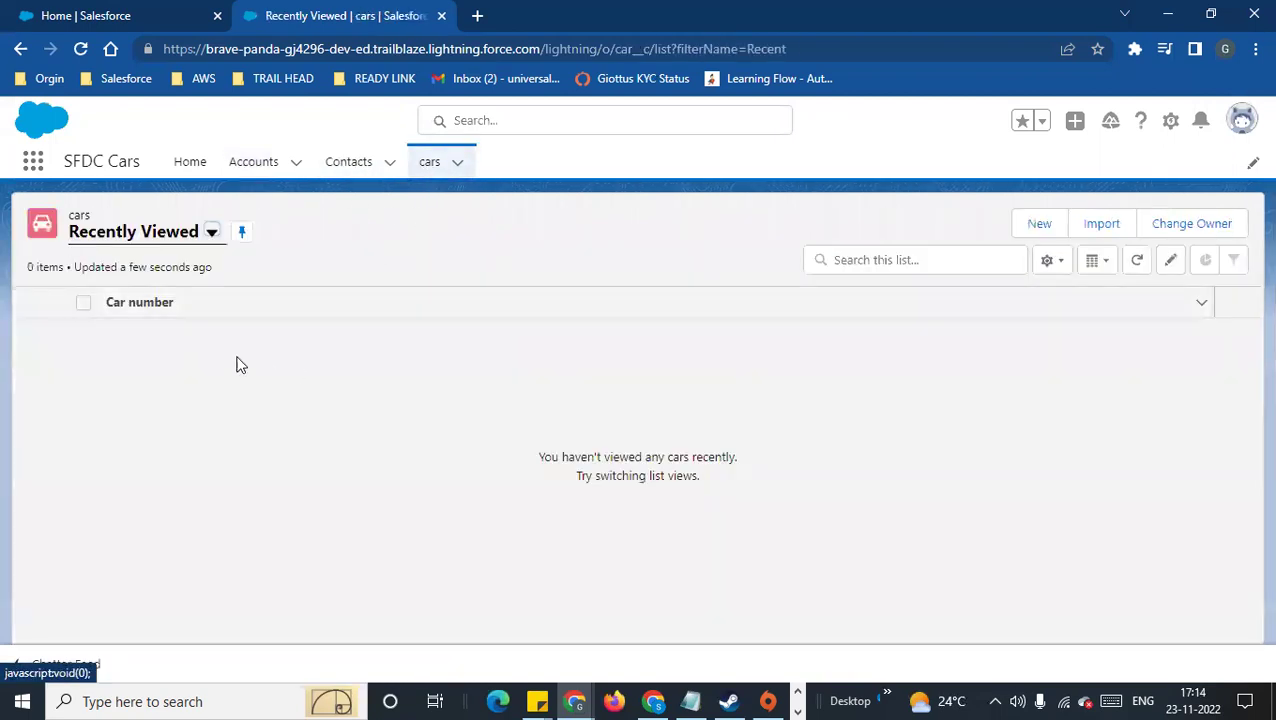